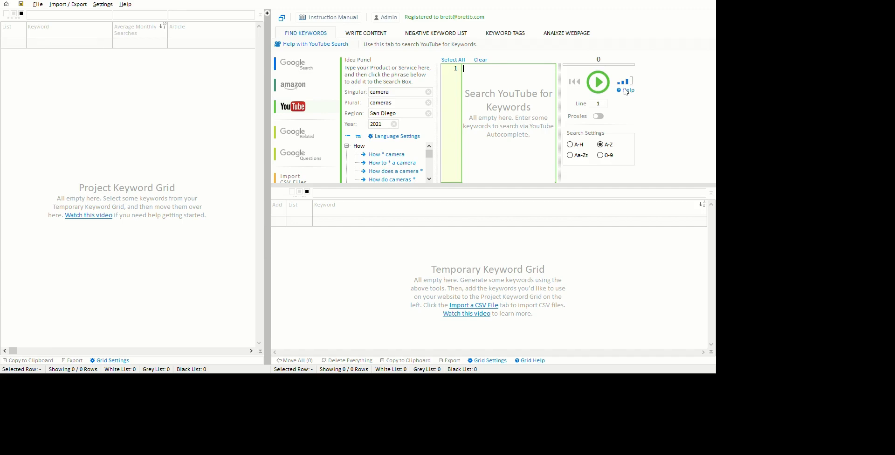
# Paste the eleven adjective seed phrases and add wildcard asterisks, e.g. 'longest *' and '* reaction videos'
pyautogui.write('shockingly vintage mysterious the worst reaction videos strangest prettiest ugliest tallest shortest longest')
pyautogui.press('Up')
pyautogui.press('Up')
pyautogui.press('Up')
pyautogui.press('Up')
pyautogui.press('Up')
pyautogui.press('Up')
pyautogui.press('Up')
pyautogui.press('Up')
pyautogui.press('Up')
pyautogui.press('Up')
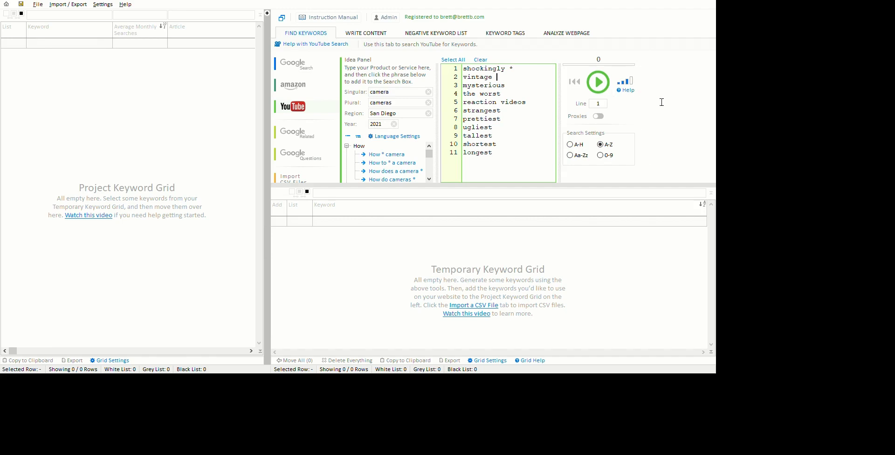
pyautogui.write('* * **')
pyautogui.press('Down')
pyautogui.press('End')
pyautogui.write('* **  * *')
# Run the YouTube autocomplete search on the wildcard seeds, returning 3,664 keywords like 'longest zombies map'
pyautogui.hotkey('ctrl', 'Return')
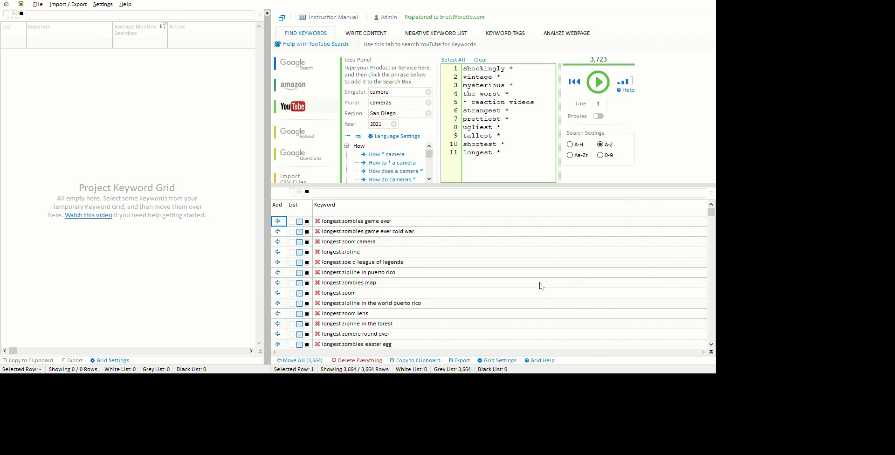
# Move all 3,664 found keywords into the project grid and select them all
pyautogui.click(373, 442)
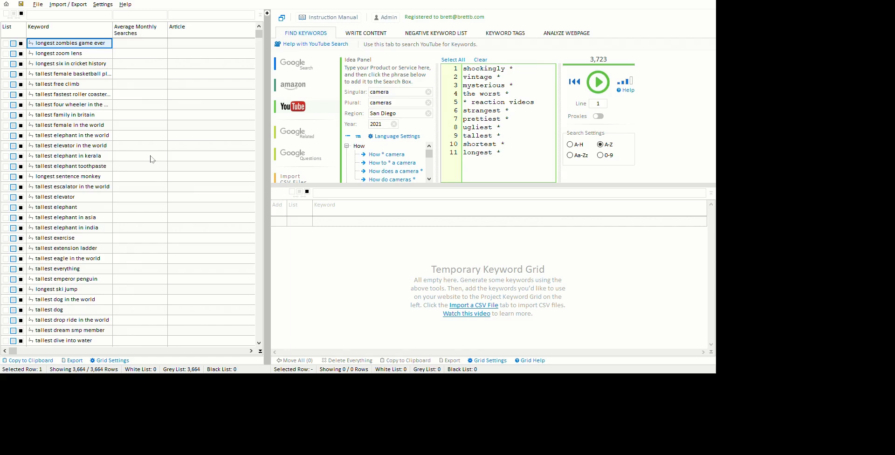
pyautogui.hotkey('ctrl', 'a')
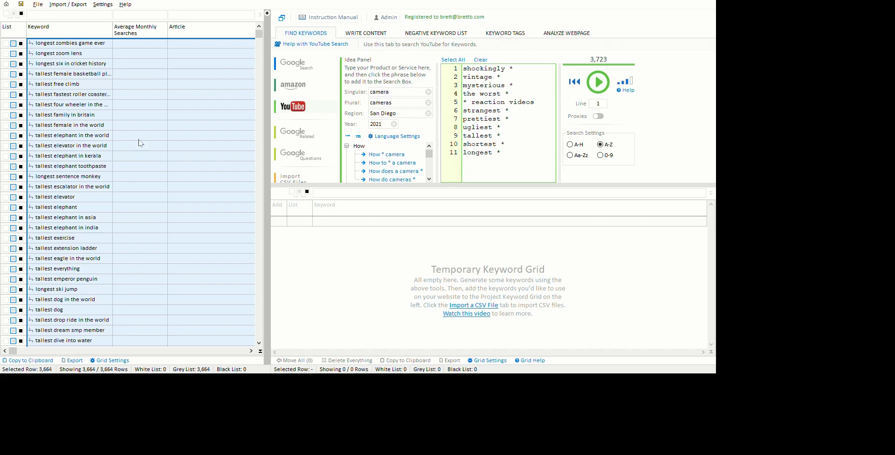
pyautogui.click(81, 117)
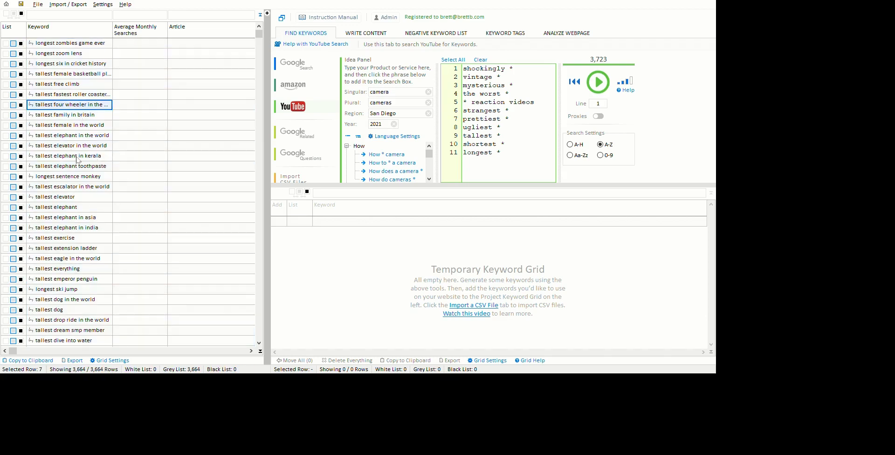
pyautogui.press('Down')
pyautogui.press('Down')
pyautogui.press('Down')
pyautogui.press('Down')
pyautogui.press('Down')
pyautogui.press('Down')
pyautogui.press('Down')
pyautogui.press('Down')
pyautogui.press('Down')
pyautogui.press('Down')
pyautogui.press('Down')
pyautogui.press('Down')
pyautogui.press('Down')
pyautogui.press('Down')
pyautogui.press('Down')
pyautogui.press('Down')
pyautogui.press('Down')
pyautogui.press('Down')
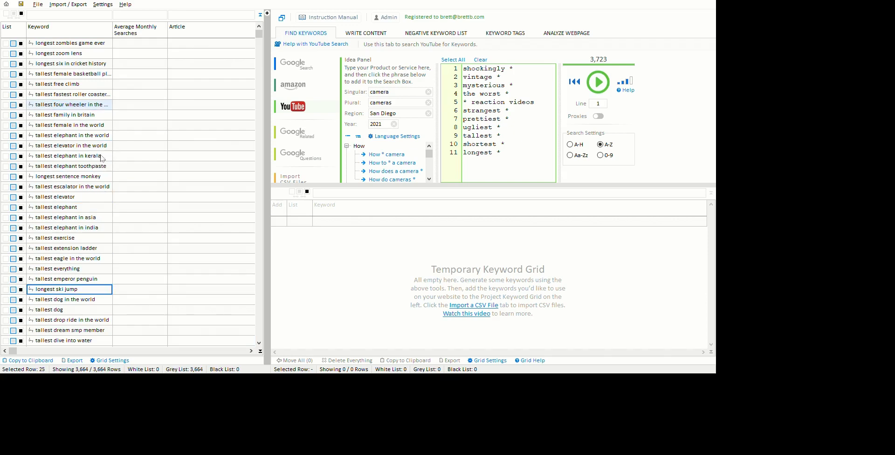
pyautogui.press('Down')
pyautogui.press('Down')
pyautogui.press('Down')
pyautogui.press('Down')
pyautogui.press('Down')
pyautogui.press('Down')
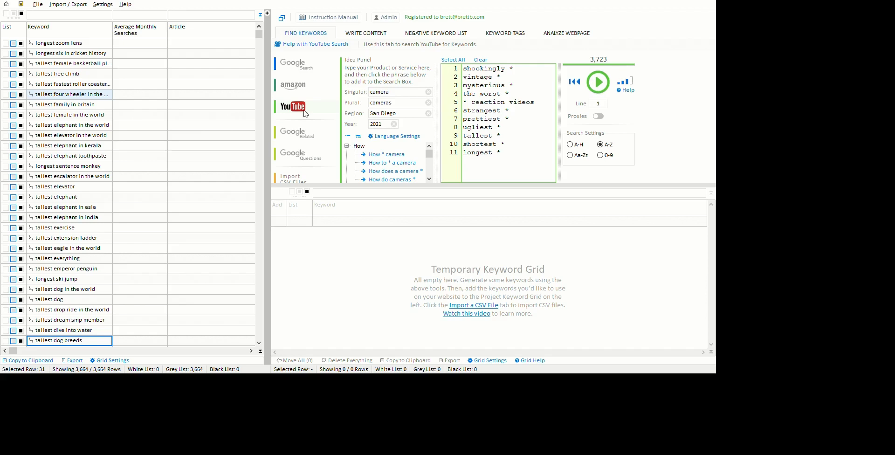
pyautogui.press('Up')
pyautogui.press('Up')
pyautogui.press('Up')
pyautogui.press('Up')
pyautogui.press('Up')
pyautogui.press('Up')
pyautogui.press('Up')
pyautogui.press('Up')
pyautogui.press('Up')
pyautogui.press('Up')
pyautogui.press('Up')
pyautogui.press('Up')
pyautogui.press('Up')
pyautogui.press('Up')
pyautogui.press('Up')
pyautogui.press('Up')
pyautogui.press('Up')
pyautogui.press('Up')
pyautogui.press('Up')
pyautogui.press('Up')
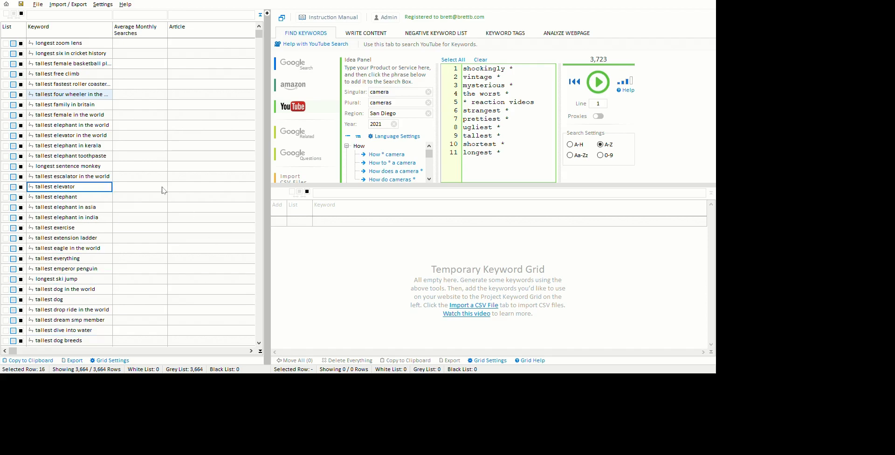
pyautogui.press('Down')
pyautogui.press('Down')
pyautogui.press('Down')
pyautogui.press('Down')
pyautogui.press('Down')
pyautogui.press('Down')
pyautogui.press('Down')
pyautogui.press('Down')
pyautogui.press('Down')
pyautogui.press('Down')
pyautogui.press('Down')
pyautogui.press('Down')
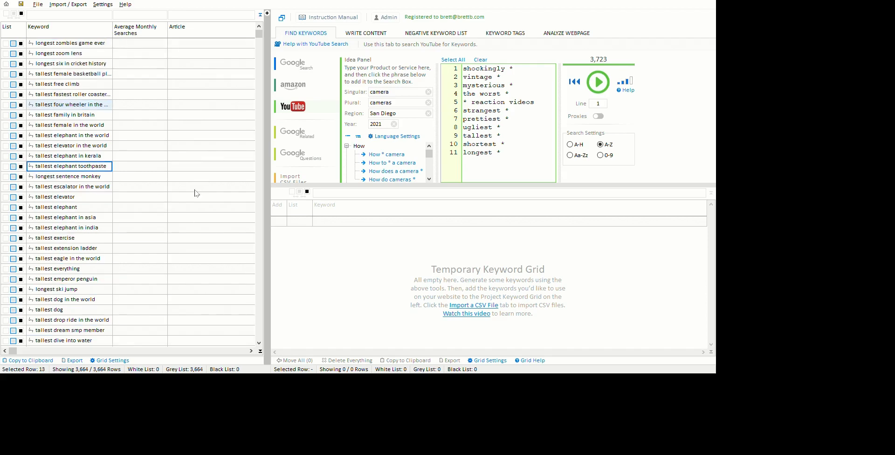
pyautogui.press('Down')
pyautogui.press('Down')
pyautogui.press('Down')
pyautogui.press('Down')
pyautogui.press('Down')
pyautogui.press('Down')
pyautogui.press('Down')
pyautogui.press('Down')
pyautogui.press('Down')
pyautogui.press('Down')
pyautogui.press('Down')
pyautogui.press('Down')
pyautogui.press('Down')
pyautogui.press('Down')
pyautogui.press('Down')
pyautogui.press('Down')
pyautogui.press('Down')
pyautogui.press('Down')
pyautogui.press('Down')
pyautogui.press('Down')
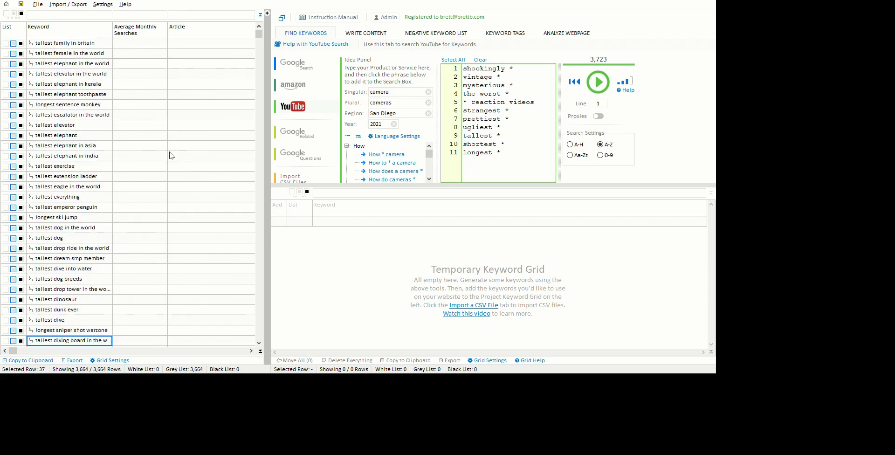
pyautogui.press('Down')
pyautogui.press('Down')
pyautogui.press('Down')
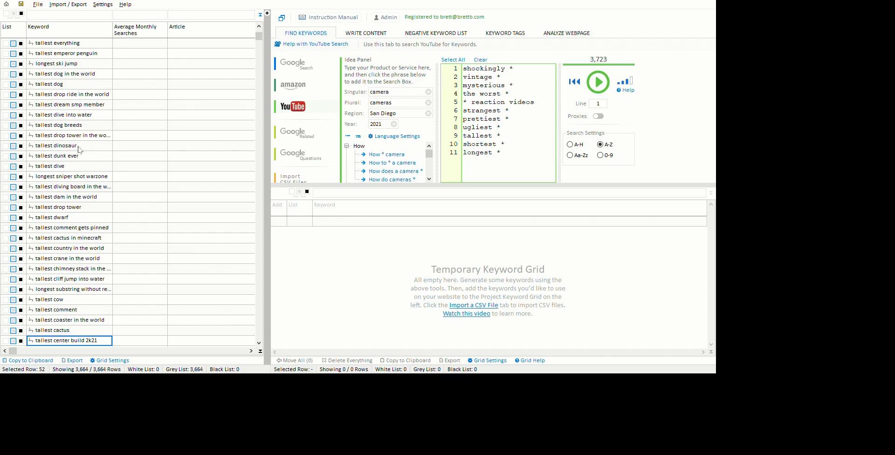
pyautogui.press('Down')
pyautogui.press('Down')
pyautogui.press('Down')
pyautogui.press('Down')
pyautogui.press('Down')
pyautogui.press('Down')
pyautogui.press('Down')
pyautogui.press('Down')
pyautogui.press('Down')
pyautogui.press('Down')
pyautogui.press('Down')
pyautogui.press('Down')
pyautogui.press('Down')
pyautogui.press('Down')
pyautogui.press('Down')
pyautogui.press('Down')
pyautogui.press('Down')
pyautogui.press('Down')
pyautogui.press('Down')
pyautogui.press('Down')
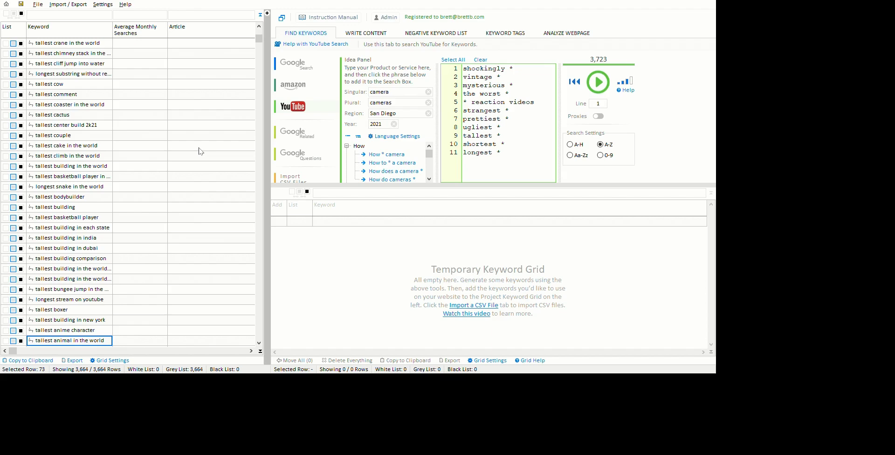
pyautogui.press('Down')
pyautogui.press('Down')
pyautogui.press('Down')
pyautogui.press('Down')
pyautogui.press('Down')
pyautogui.press('Down')
pyautogui.press('Down')
pyautogui.press('Down')
pyautogui.press('Down')
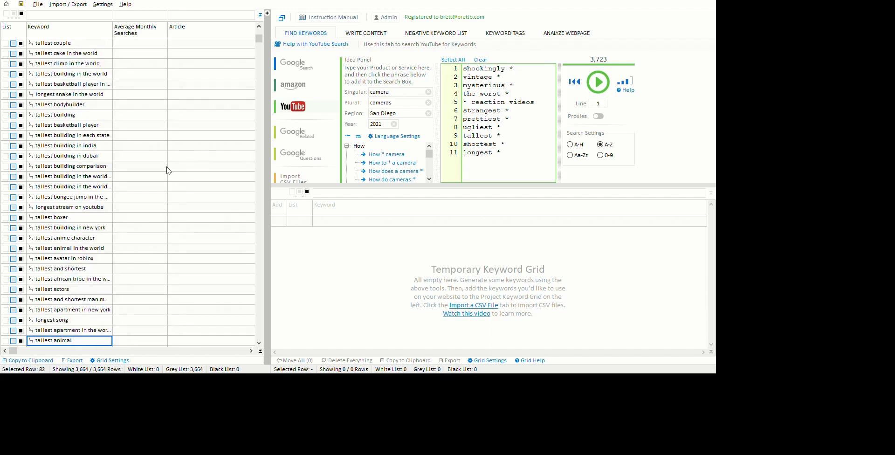
pyautogui.press('Down')
pyautogui.press('Down')
pyautogui.press('Down')
pyautogui.press('Down')
pyautogui.press('Down')
pyautogui.press('Down')
pyautogui.press('Down')
pyautogui.press('Down')
pyautogui.press('Down')
pyautogui.press('Down')
pyautogui.press('Down')
pyautogui.press('Down')
pyautogui.press('Down')
pyautogui.press('Down')
pyautogui.press('Down')
pyautogui.press('Down')
pyautogui.press('Down')
pyautogui.press('Down')
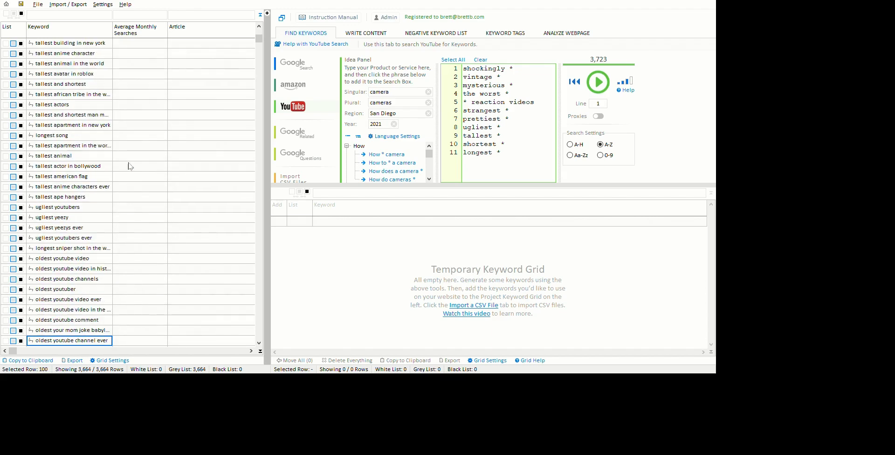
pyautogui.press('Down')
pyautogui.press('Down')
pyautogui.press('Down')
pyautogui.press('Down')
pyautogui.press('Down')
pyautogui.press('Down')
pyautogui.press('Down')
pyautogui.press('Down')
pyautogui.press('Down')
pyautogui.press('Down')
pyautogui.press('Down')
pyautogui.press('Down')
pyautogui.press('Down')
pyautogui.press('Down')
pyautogui.press('Down')
pyautogui.press('Down')
pyautogui.press('Down')
pyautogui.press('Down')
pyautogui.press('Down')
pyautogui.press('Down')
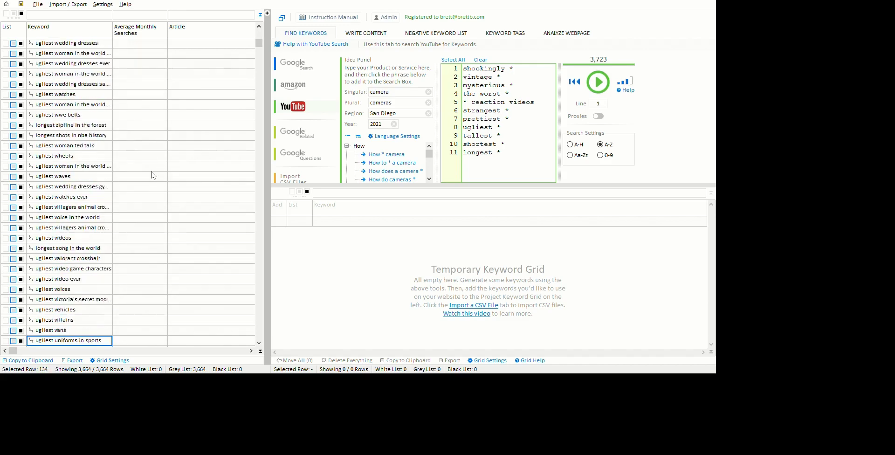
pyautogui.press('Down')
pyautogui.press('Down')
pyautogui.press('Down')
pyautogui.press('Down')
pyautogui.press('Down')
pyautogui.press('Down')
pyautogui.press('Down')
pyautogui.press('Down')
pyautogui.press('Down')
pyautogui.press('Down')
pyautogui.press('Down')
pyautogui.press('Down')
pyautogui.press('Down')
pyautogui.press('Down')
pyautogui.press('Down')
pyautogui.press('Down')
pyautogui.press('Down')
pyautogui.press('Down')
pyautogui.press('Down')
pyautogui.press('Down')
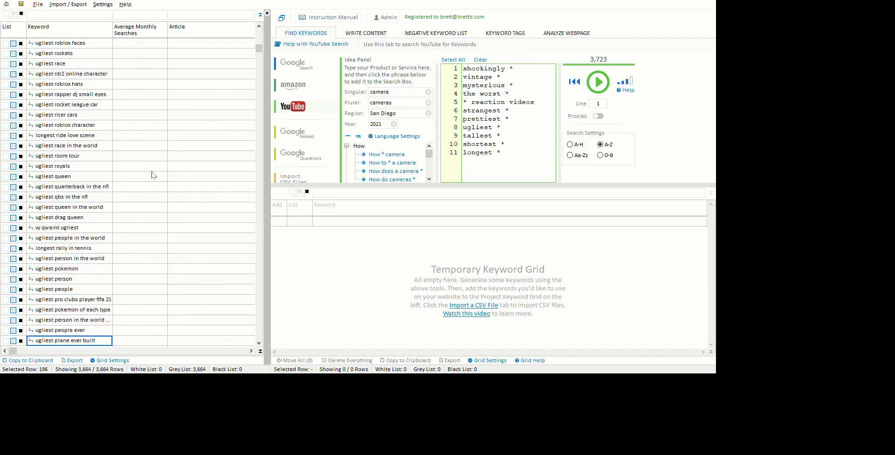
pyautogui.press('Down')
pyautogui.press('Down')
pyautogui.press('Down')
pyautogui.press('Down')
pyautogui.press('Down')
pyautogui.press('Down')
pyautogui.press('Down')
pyautogui.press('Down')
pyautogui.press('Down')
pyautogui.press('Down')
pyautogui.press('Down')
pyautogui.press('Down')
pyautogui.press('Down')
pyautogui.press('Down')
pyautogui.press('Down')
pyautogui.press('Down')
pyautogui.press('Down')
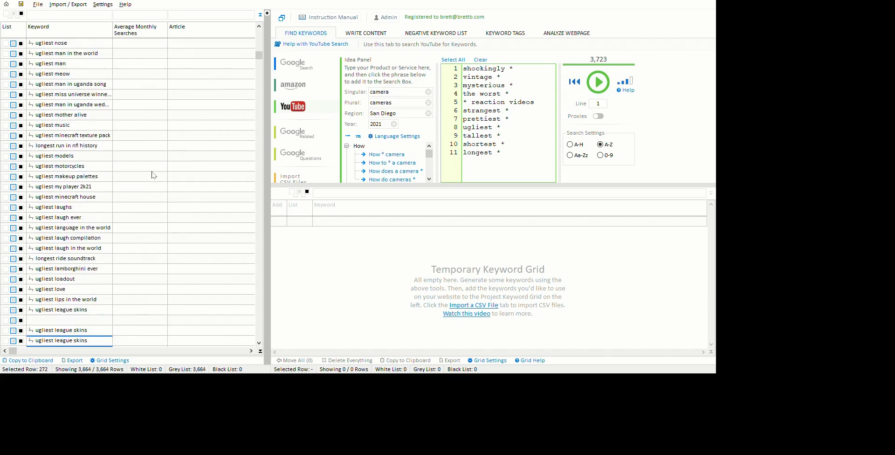
pyautogui.press('Down')
pyautogui.press('Down')
pyautogui.press('Down')
pyautogui.press('Down')
pyautogui.press('Down')
pyautogui.press('Down')
pyautogui.press('Down')
pyautogui.press('Down')
pyautogui.press('Down')
pyautogui.press('Down')
pyautogui.press('Down')
pyautogui.press('Down')
pyautogui.press('Down')
pyautogui.press('Down')
pyautogui.press('Down')
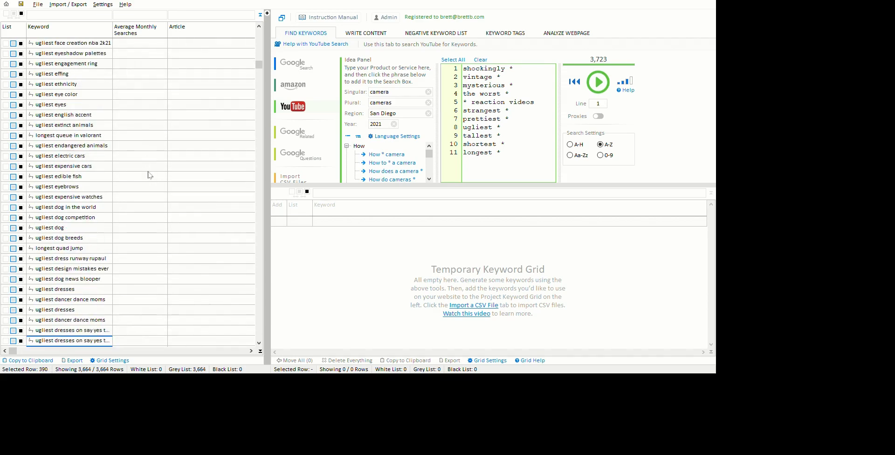
pyautogui.press('Down')
pyautogui.press('Down')
pyautogui.press('Down')
pyautogui.press('Down')
pyautogui.press('Down')
pyautogui.press('Down')
pyautogui.press('Down')
pyautogui.press('Down')
pyautogui.press('Down')
pyautogui.press('Down')
pyautogui.press('Down')
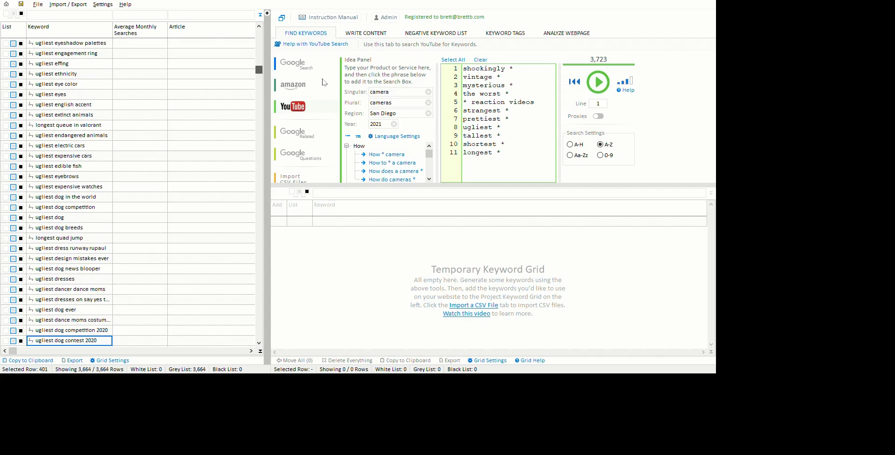
pyautogui.press('Down')
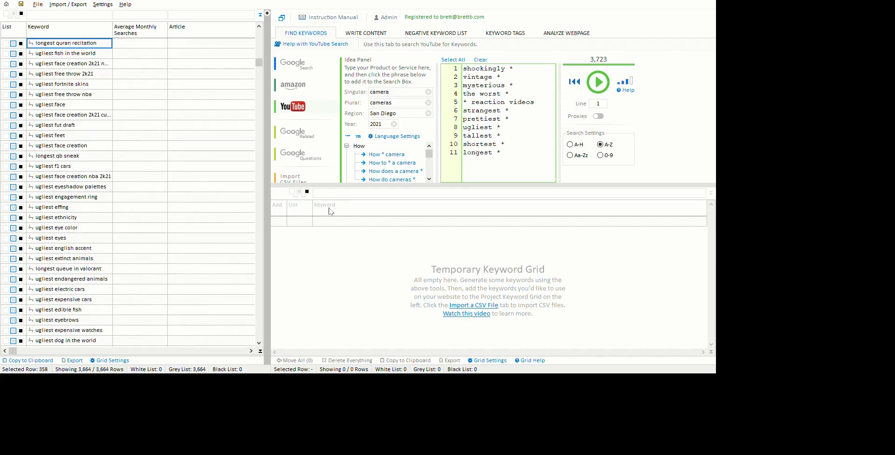
pyautogui.scroll(-20, 328, 213)
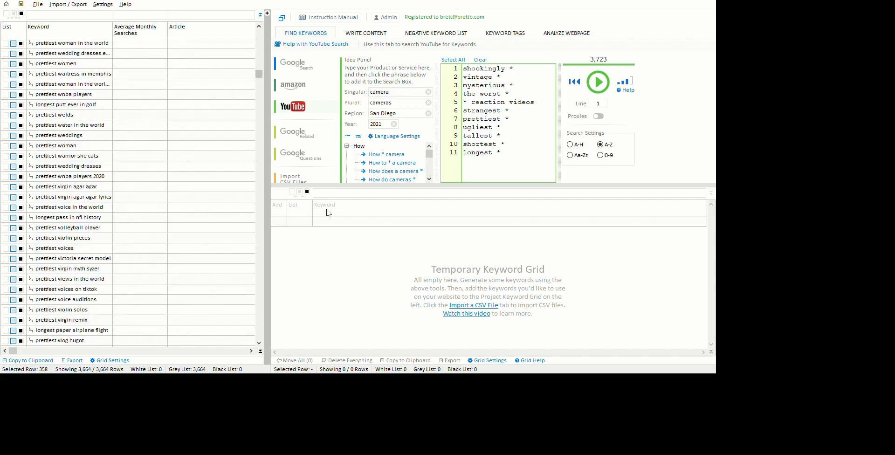
pyautogui.scroll(-20, 328, 213)
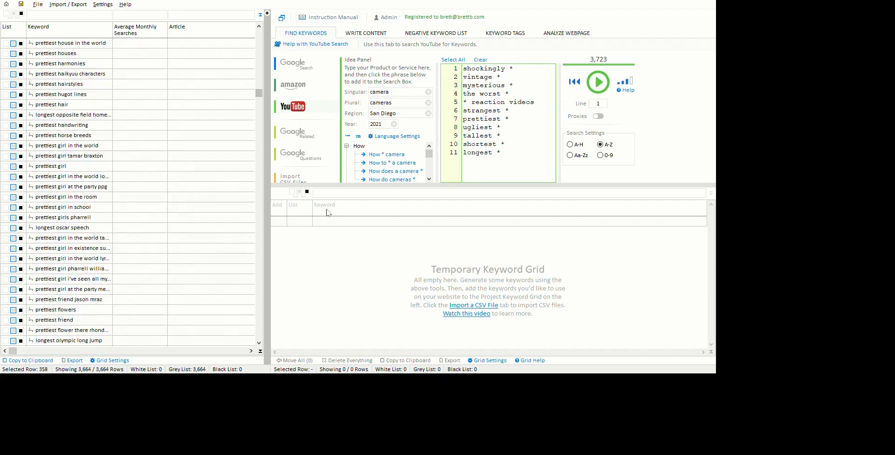
pyautogui.scroll(-20, 328, 213)
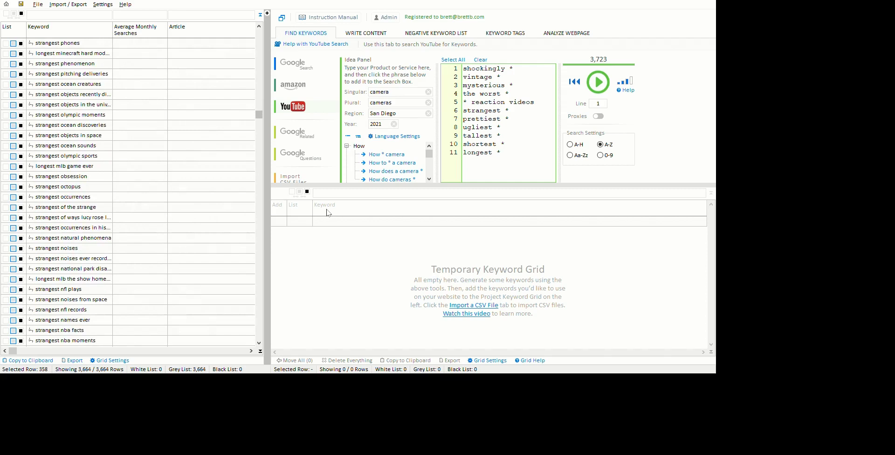
pyautogui.scroll(-20, 328, 213)
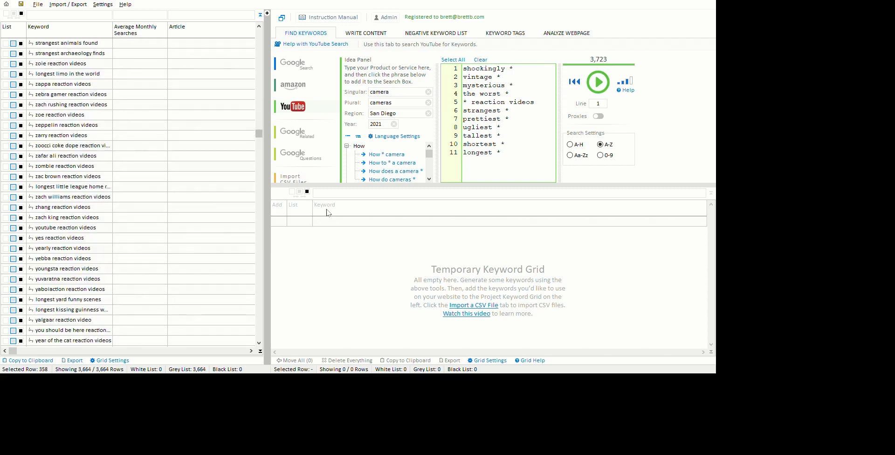
pyautogui.scroll(-20, 324, 160)
pyautogui.scroll(-15, 328, 261)
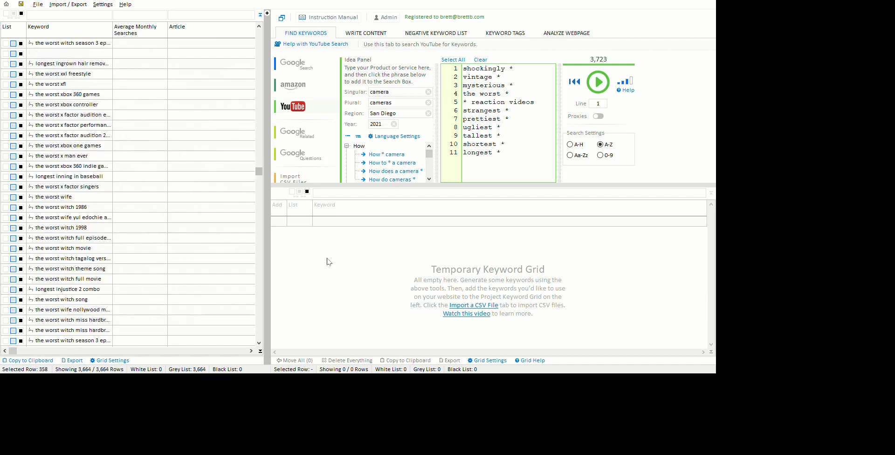
pyautogui.scroll(20, 252, 239)
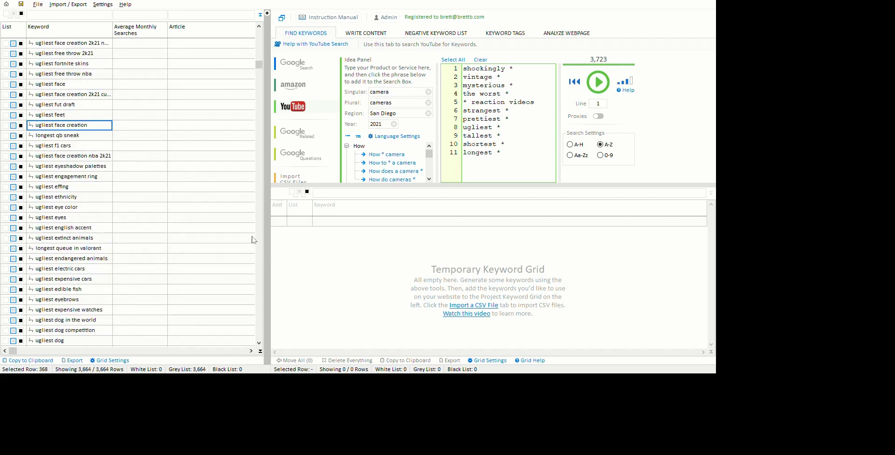
# Paste the keyword 'ugliest cars' into YouTube's search box
pyautogui.scroll(-1, 235, 230)
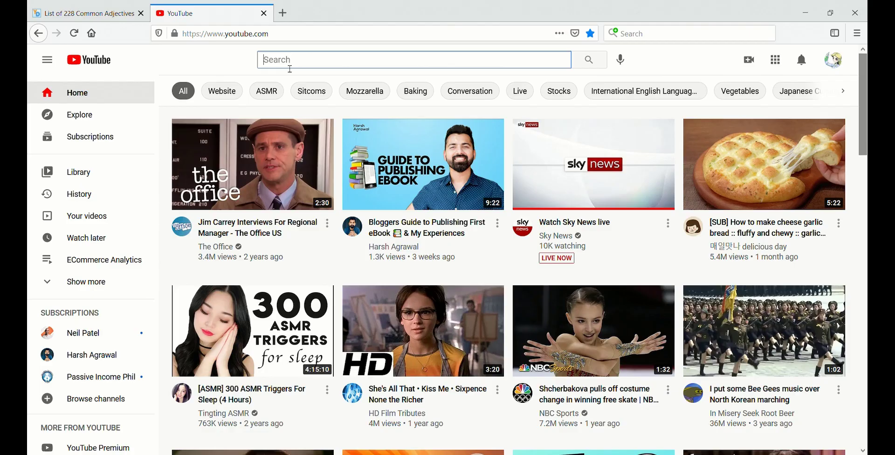
pyautogui.write('ugliest cars')
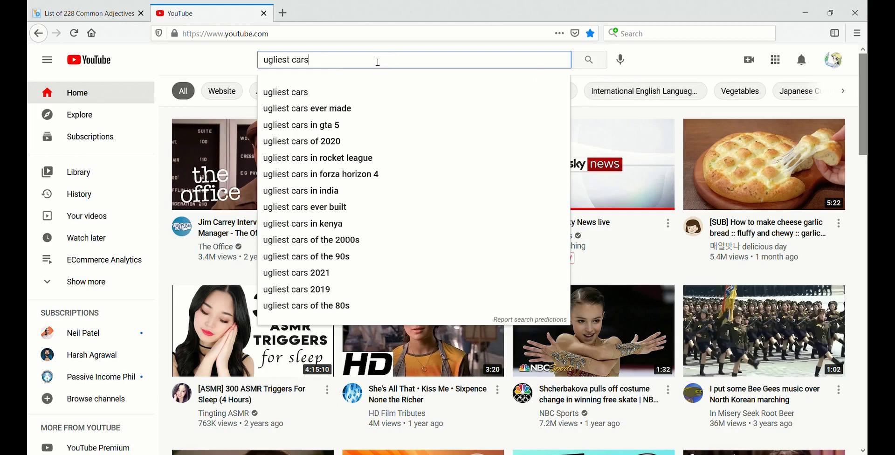
# Search YouTube for 'ugliest cars'
pyautogui.click(588, 63)
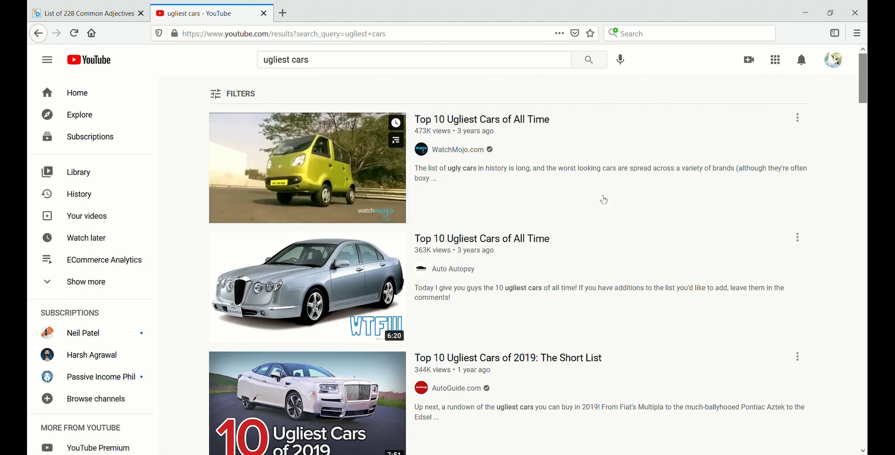
# Scroll through the 'ugliest cars' YouTube results to gauge the niche's competition
pyautogui.scroll(-2, 607, 199)
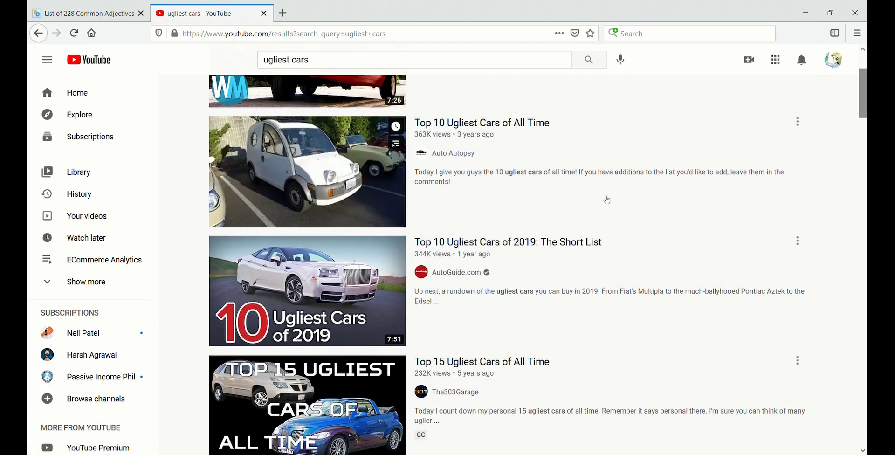
pyautogui.scroll(-4, 607, 200)
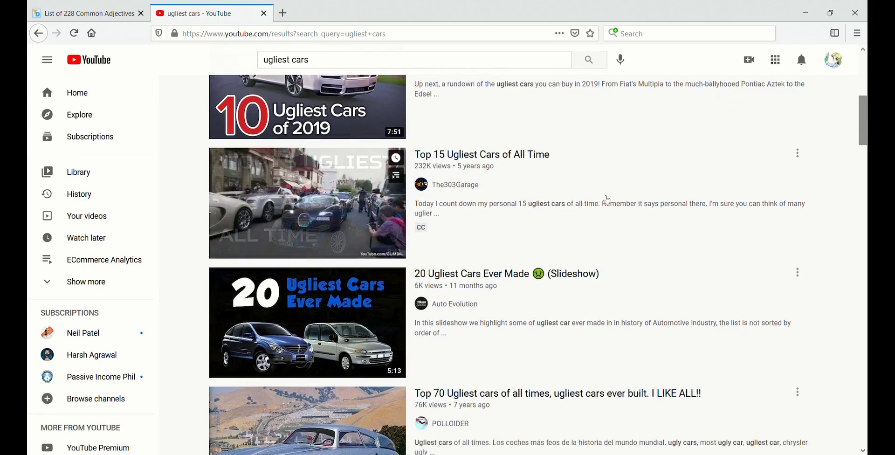
pyautogui.scroll(-3, 607, 199)
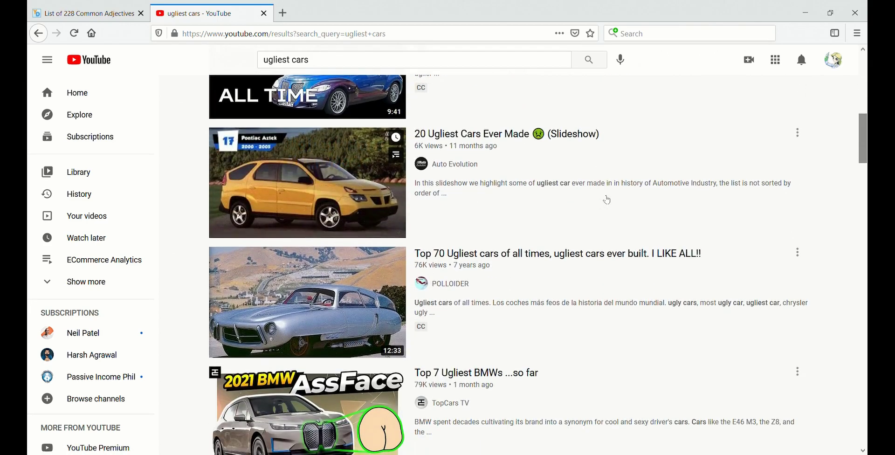
pyautogui.scroll(4, 607, 200)
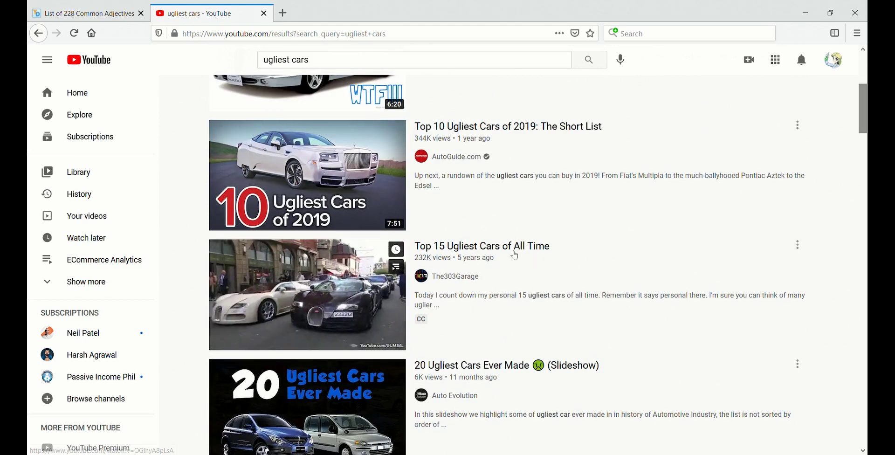
pyautogui.scroll(1, 516, 254)
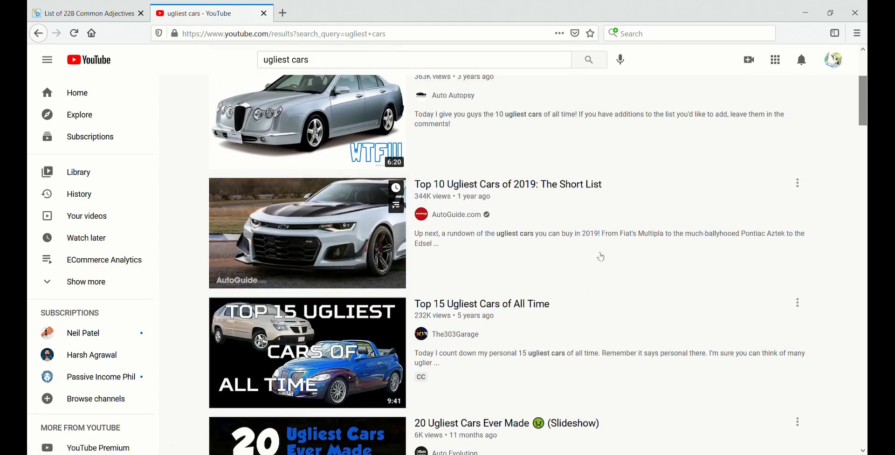
pyautogui.scroll(-3, 602, 257)
pyautogui.scroll(-5, 602, 257)
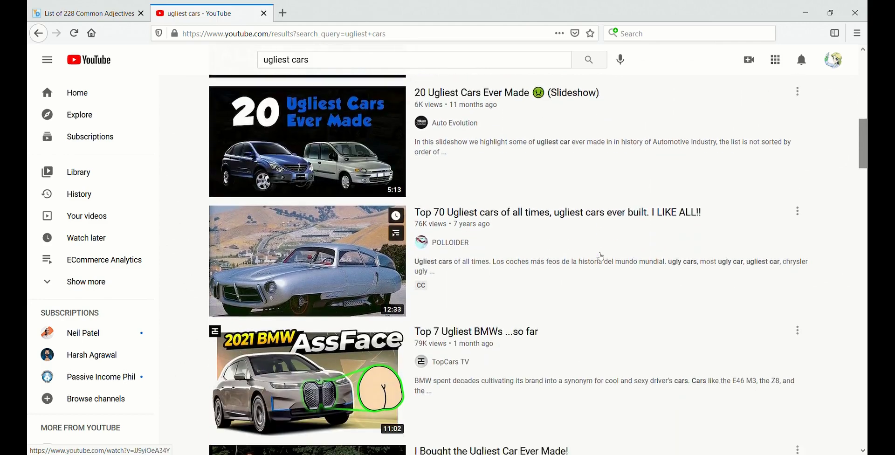
pyautogui.scroll(-2, 602, 257)
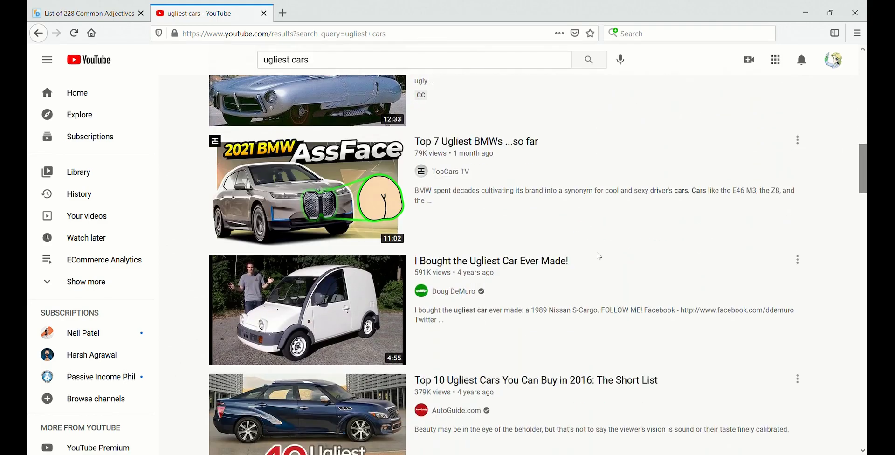
pyautogui.scroll(-2, 600, 256)
pyautogui.scroll(4, 600, 256)
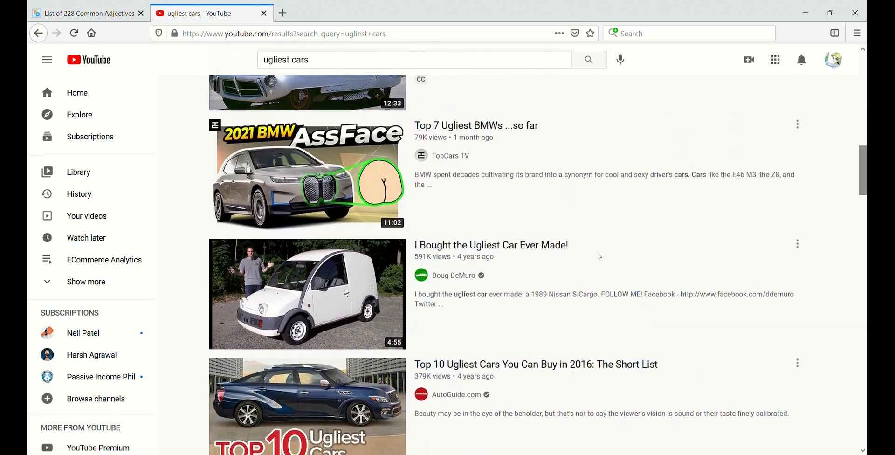
pyautogui.scroll(-1, 602, 257)
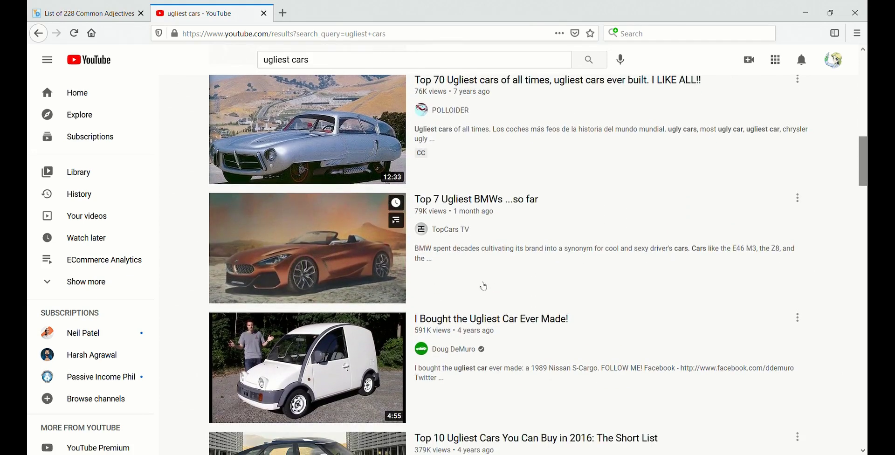
pyautogui.scroll(2, 547, 263)
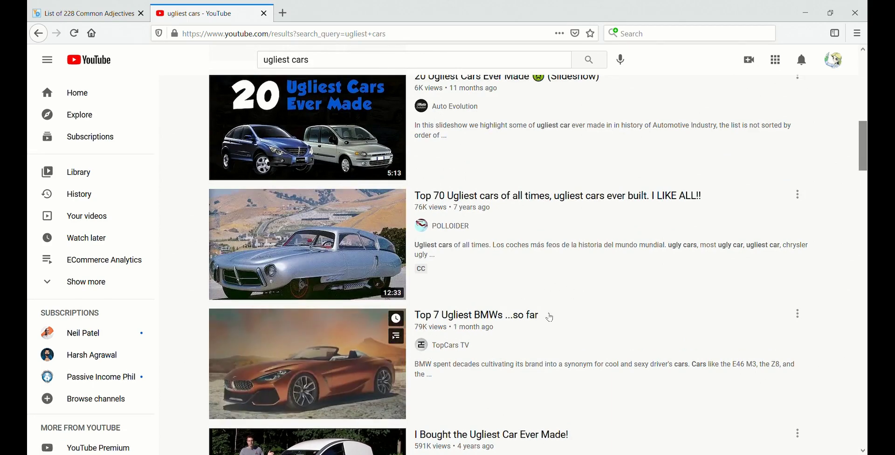
pyautogui.scroll(2, 551, 318)
pyautogui.scroll(1, 550, 317)
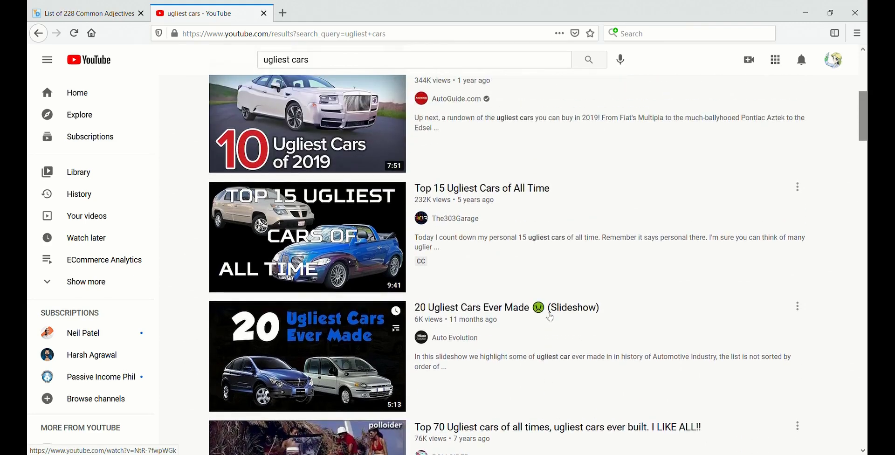
pyautogui.scroll(-2, 590, 259)
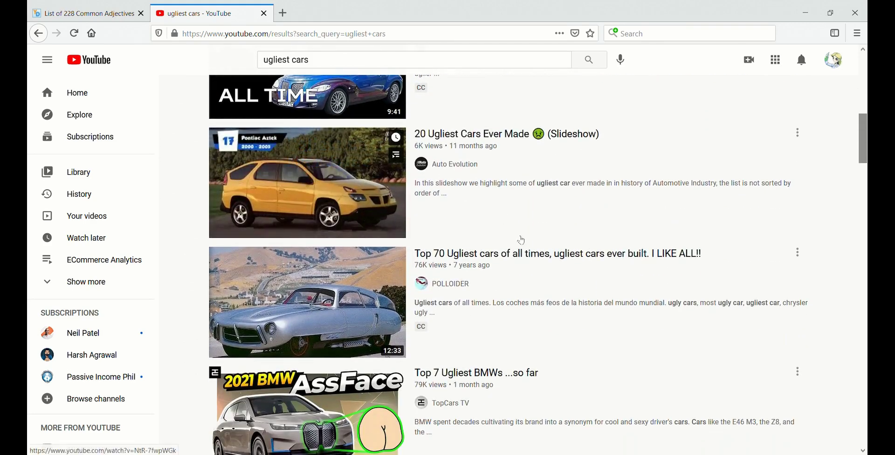
pyautogui.scroll(-3, 596, 216)
pyautogui.scroll(-4, 596, 216)
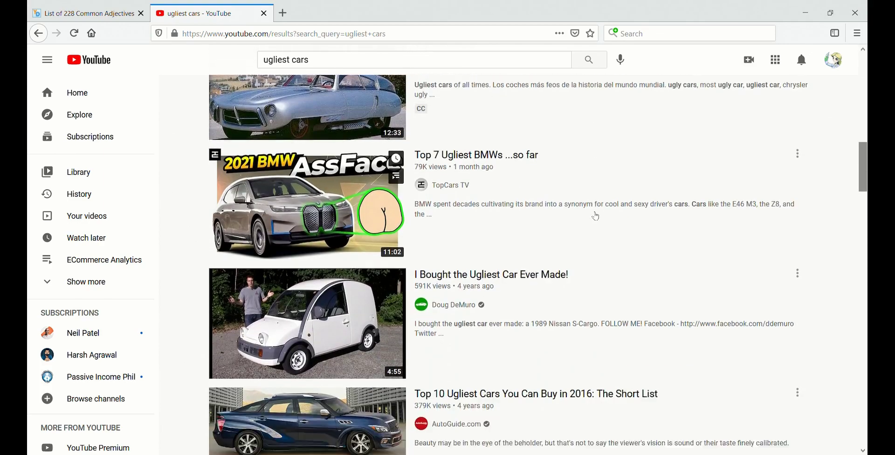
pyautogui.scroll(-2, 594, 216)
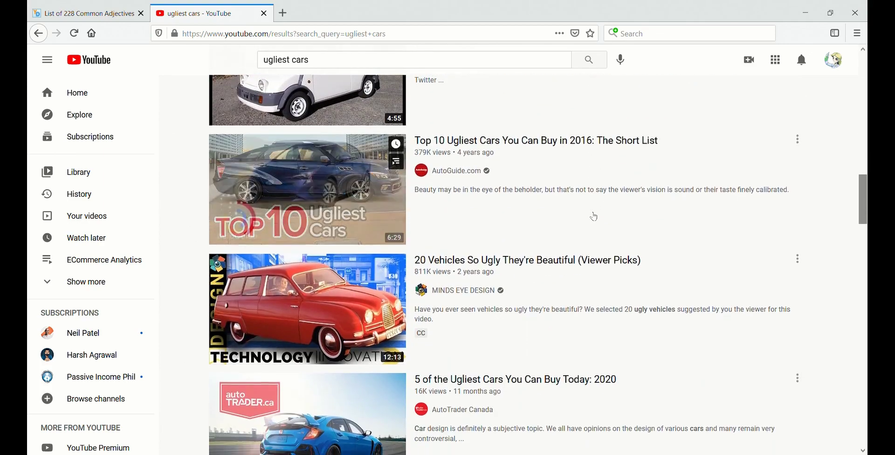
pyautogui.scroll(-5, 594, 216)
pyautogui.scroll(-2, 594, 217)
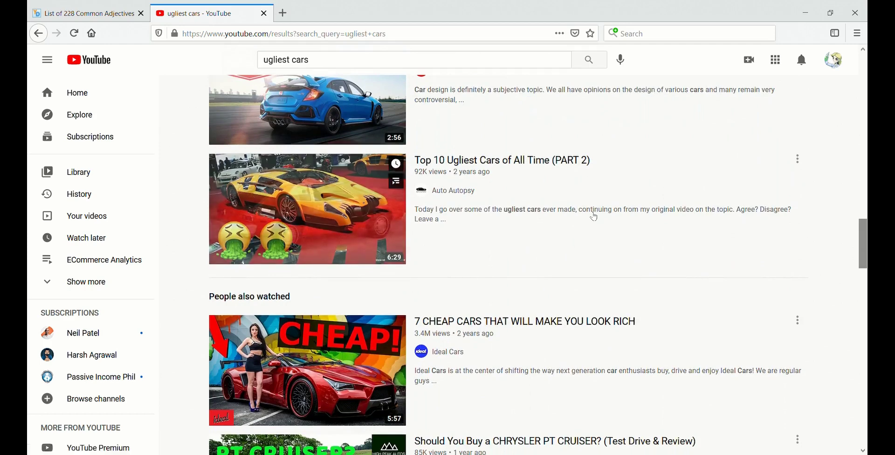
pyautogui.scroll(2, 593, 216)
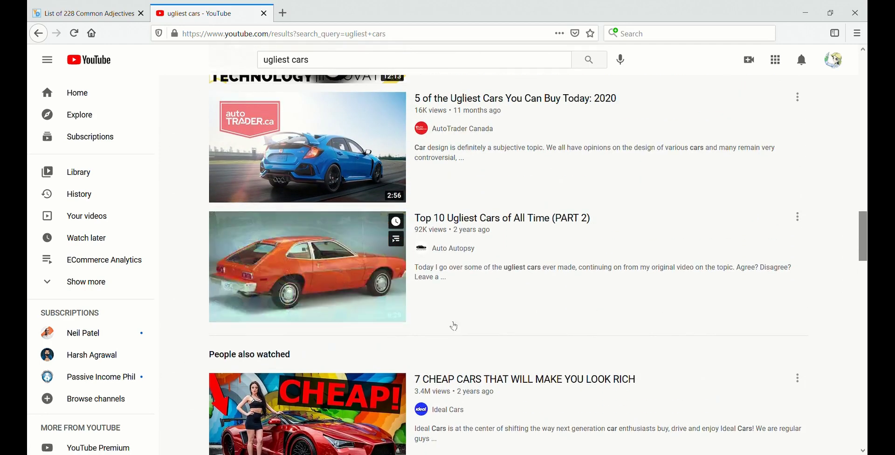
pyautogui.scroll(5, 523, 322)
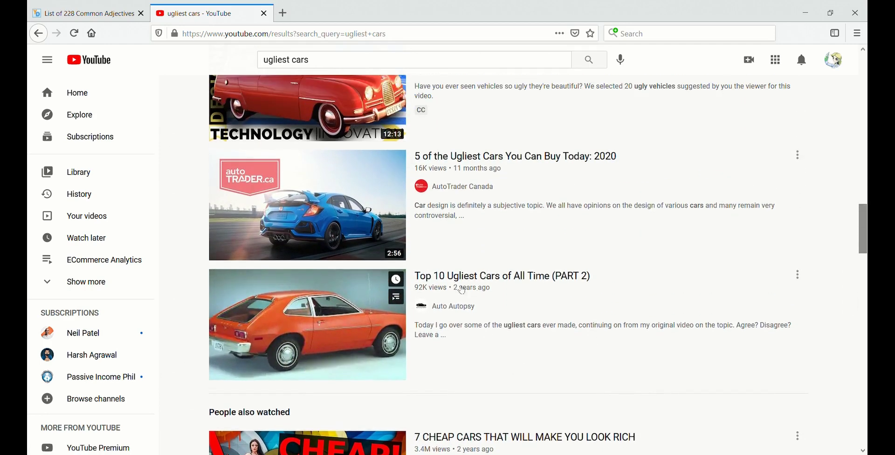
pyautogui.scroll(10, 569, 282)
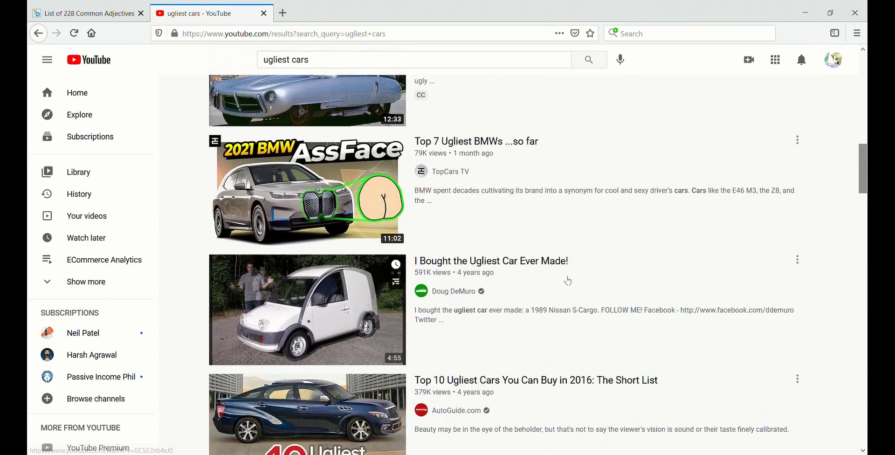
pyautogui.scroll(9, 569, 282)
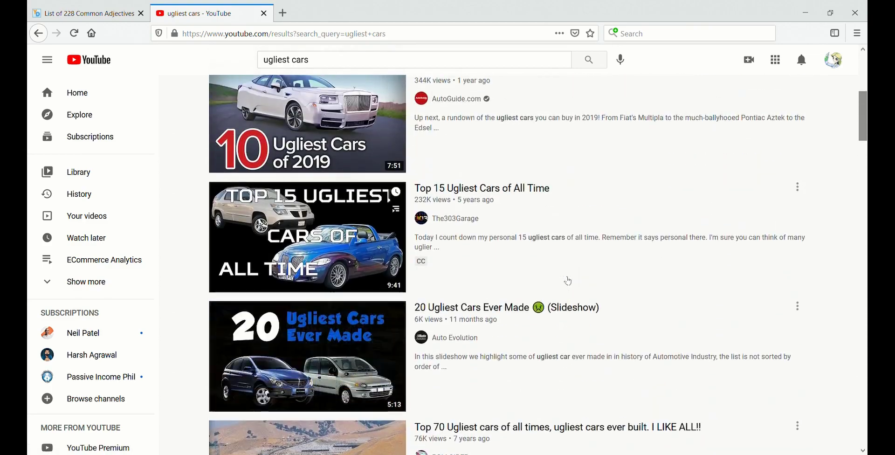
pyautogui.scroll(1, 569, 282)
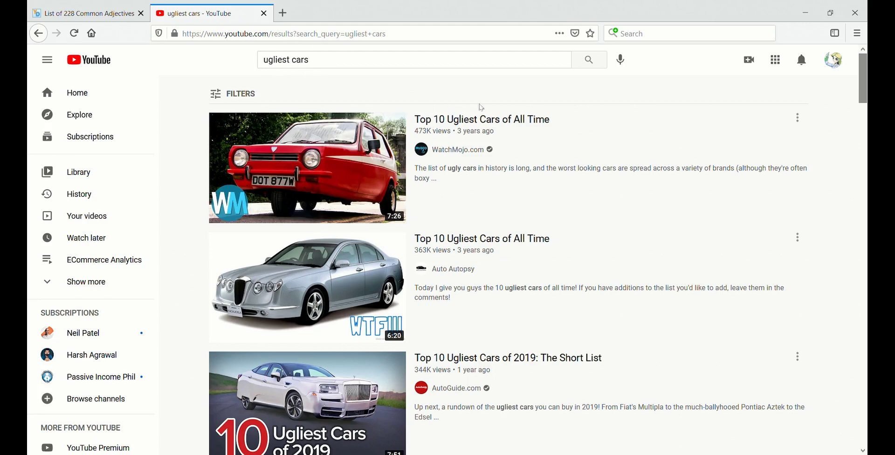
pyautogui.scroll(-3, 609, 171)
pyautogui.scroll(3, 560, 174)
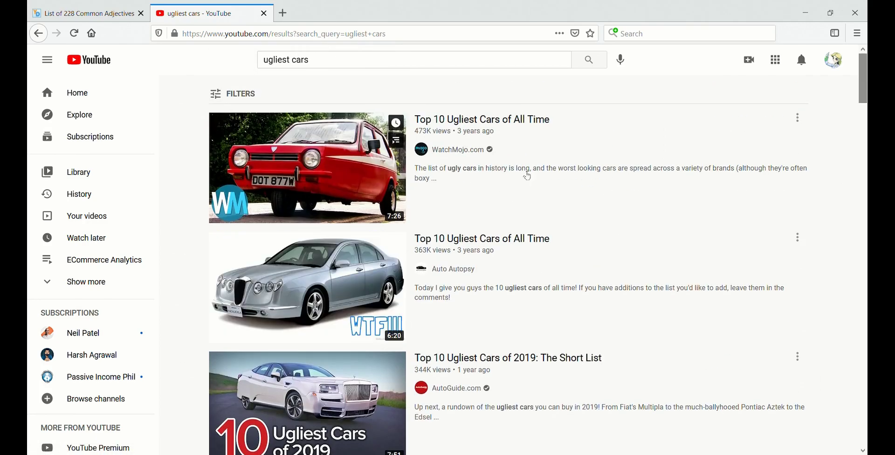
pyautogui.scroll(-6, 456, 108)
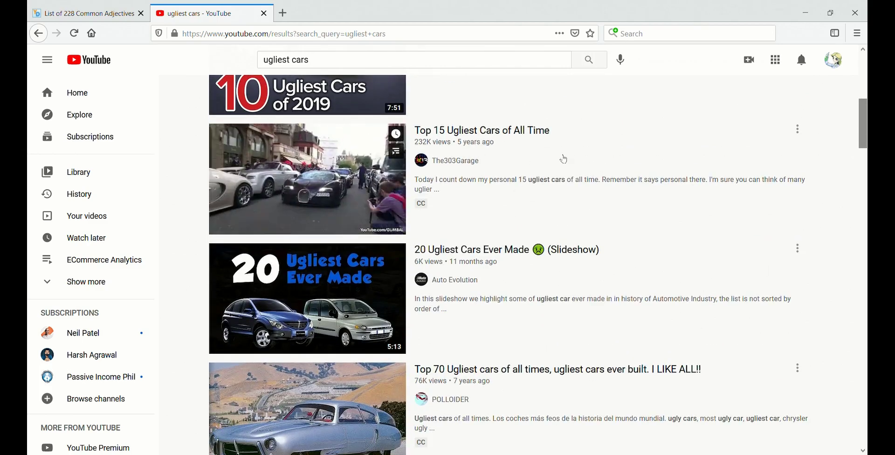
pyautogui.scroll(-4, 565, 159)
pyautogui.scroll(-15, 564, 159)
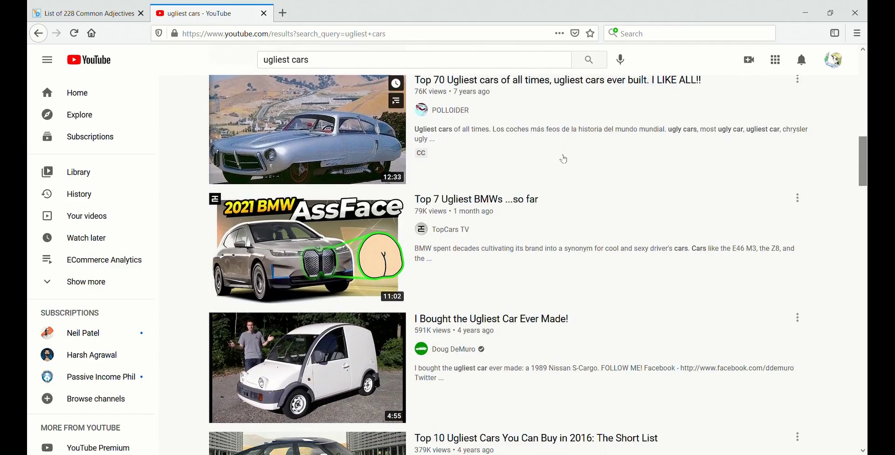
pyautogui.scroll(-6, 564, 158)
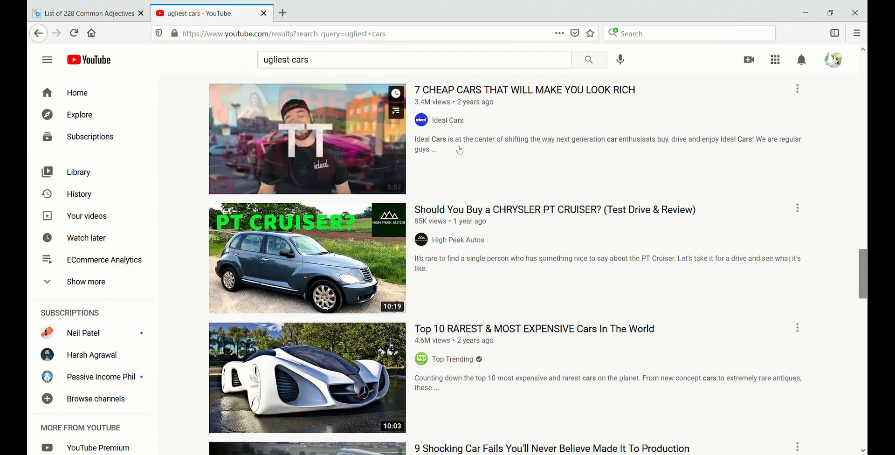
pyautogui.scroll(-4, 541, 162)
pyautogui.scroll(-10, 545, 159)
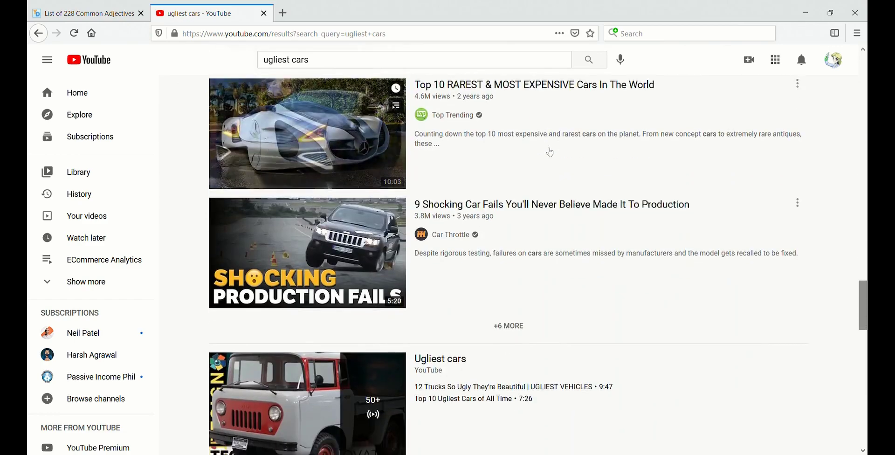
pyautogui.scroll(20, 559, 153)
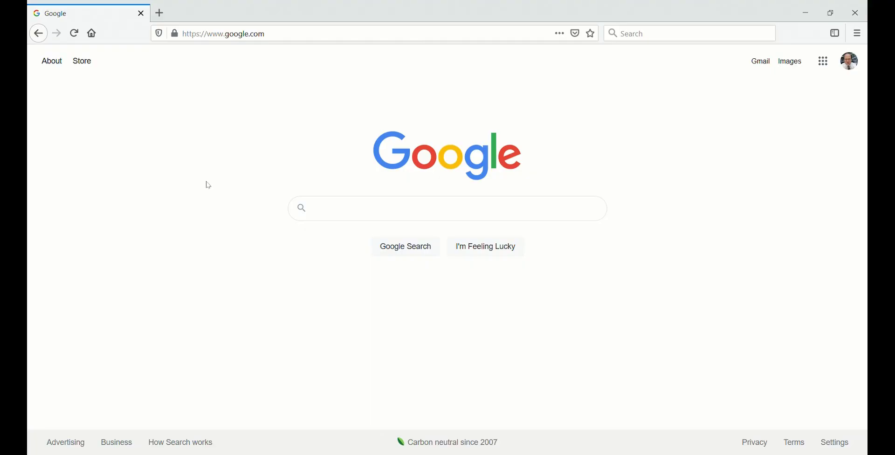
# Google 'list of adjectives' and open YourDictionary's List of 228 Common Adjectives page
pyautogui.click(336, 215)
pyautogui.write('list')
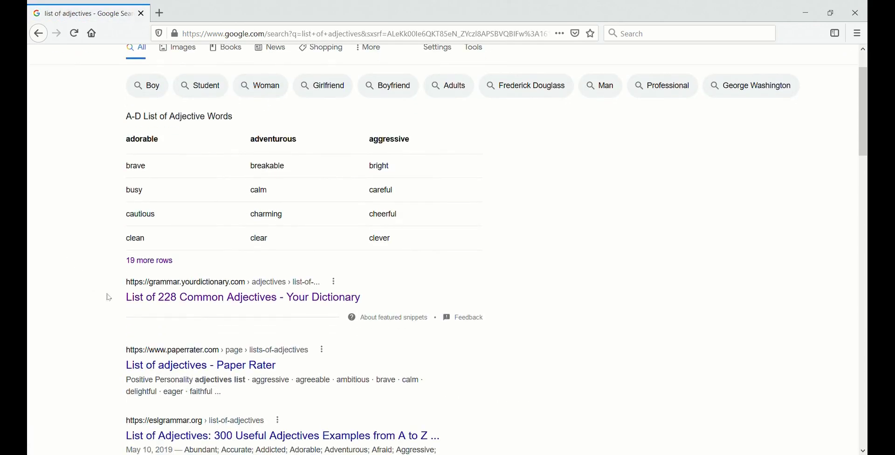
pyautogui.click(161, 304)
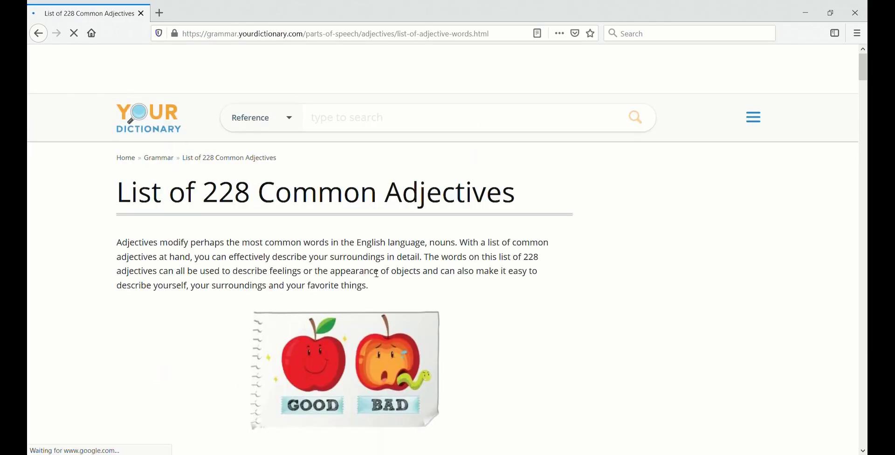
# Scroll through YourDictionary's A-D, E-K, L-S and T-Z adjective tables to gather more seed words
pyautogui.scroll(-3, 569, 245)
pyautogui.scroll(-7, 569, 245)
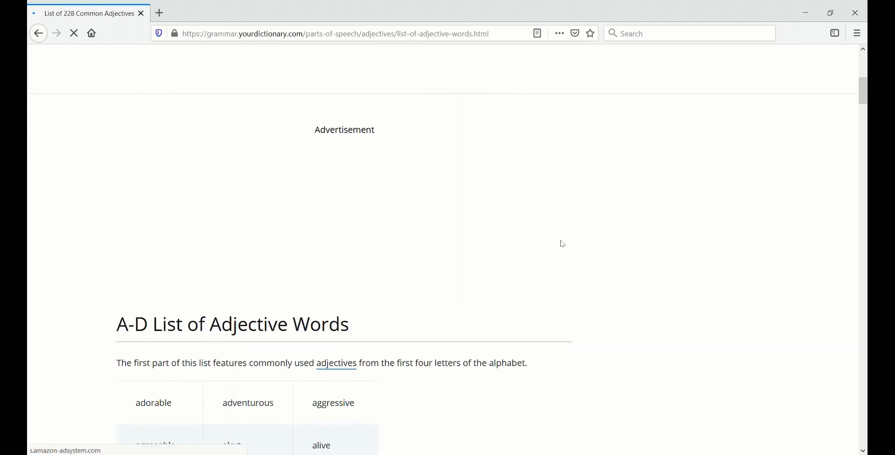
pyautogui.scroll(-4, 563, 244)
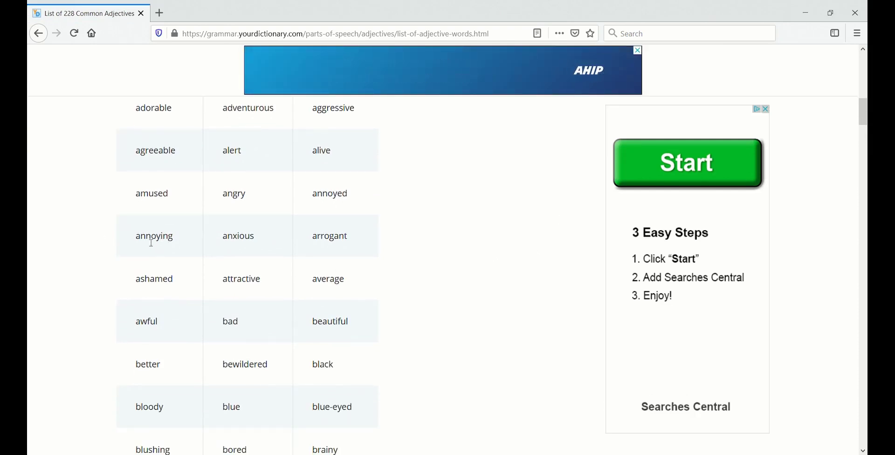
pyautogui.scroll(-3, 83, 248)
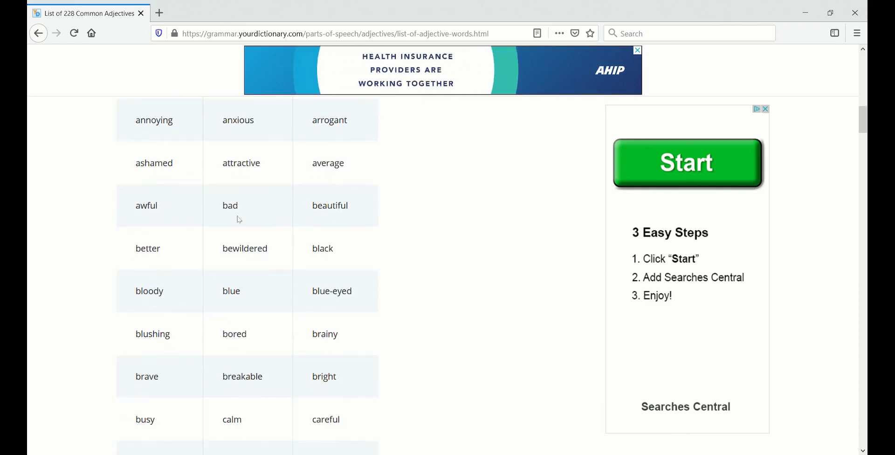
pyautogui.scroll(-7, 418, 206)
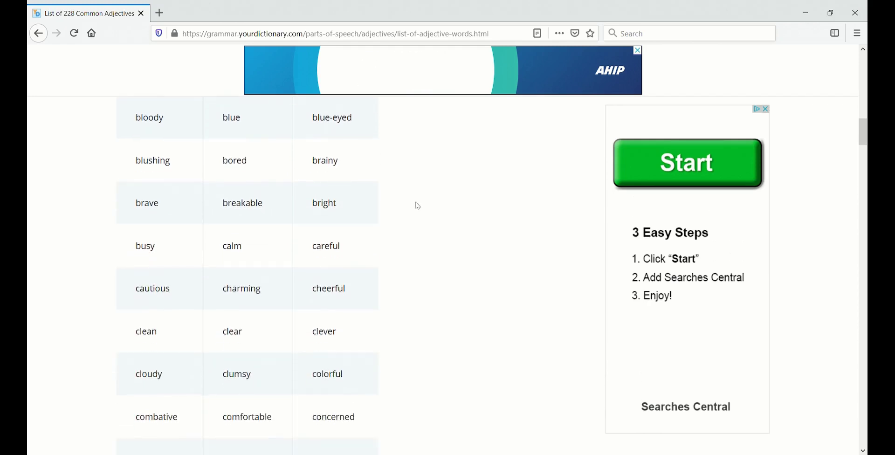
pyautogui.scroll(-1, 418, 206)
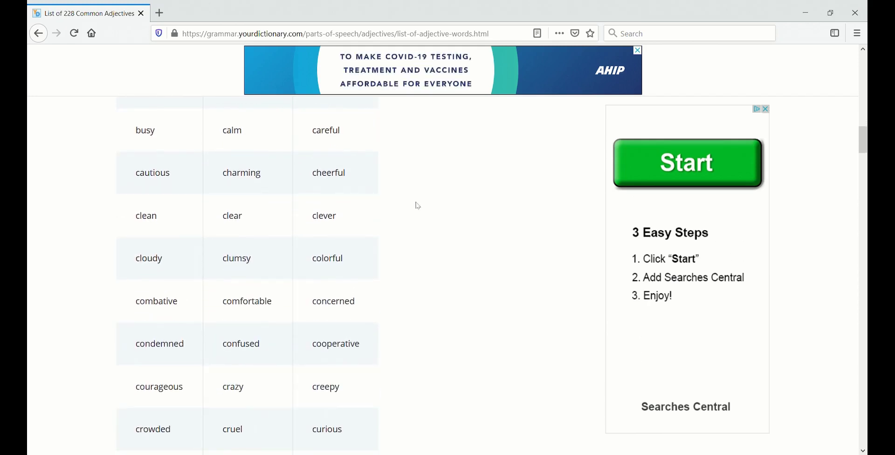
pyautogui.scroll(-5, 419, 206)
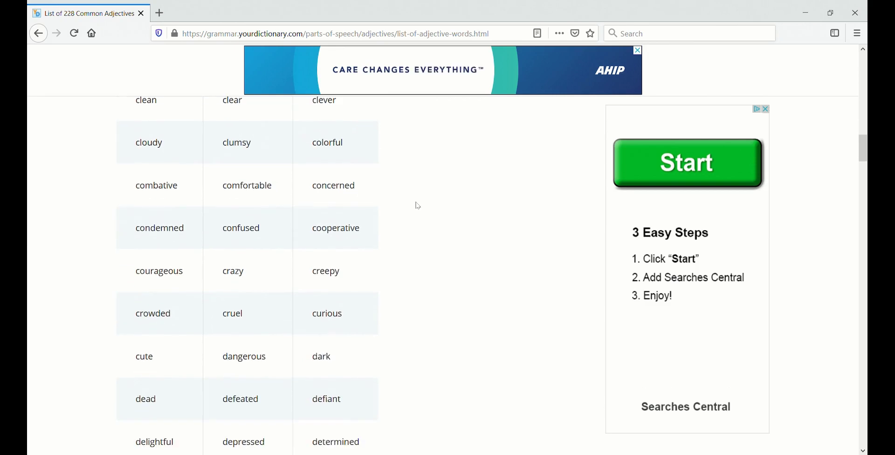
pyautogui.scroll(-2, 419, 206)
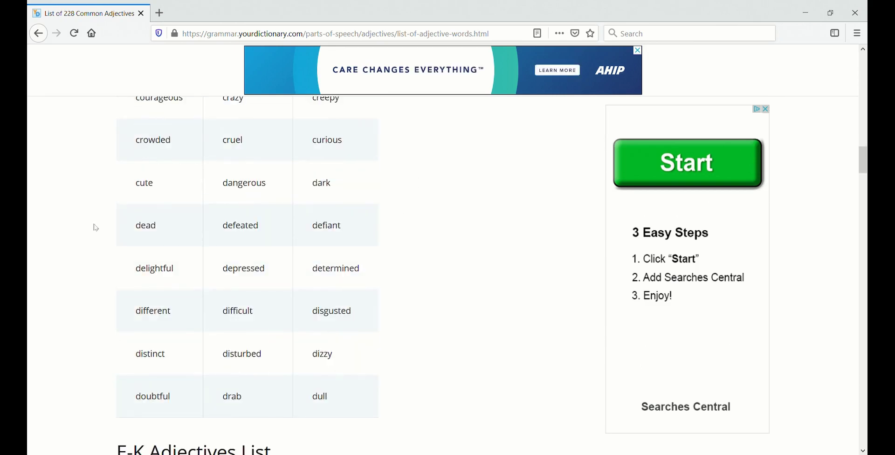
pyautogui.scroll(-12, 96, 227)
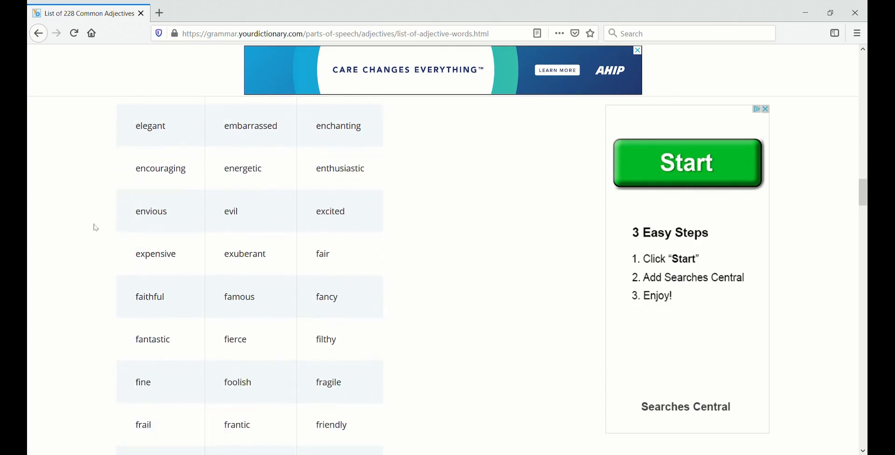
pyautogui.scroll(-4, 96, 227)
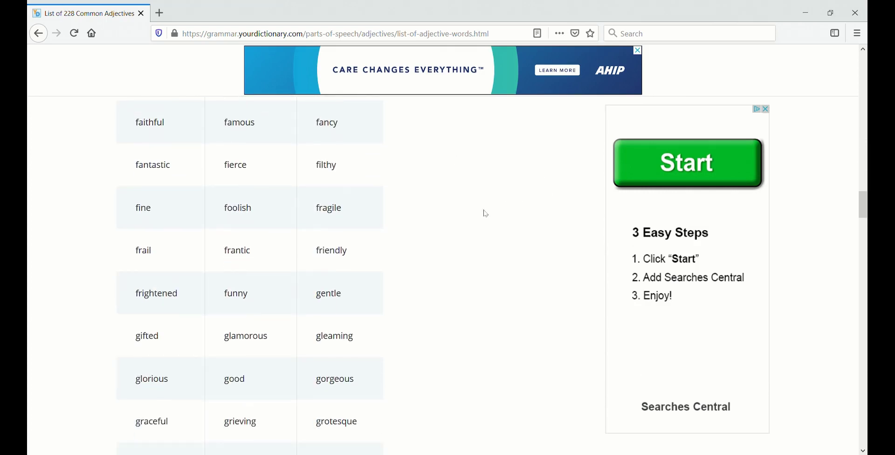
pyautogui.scroll(-3, 486, 213)
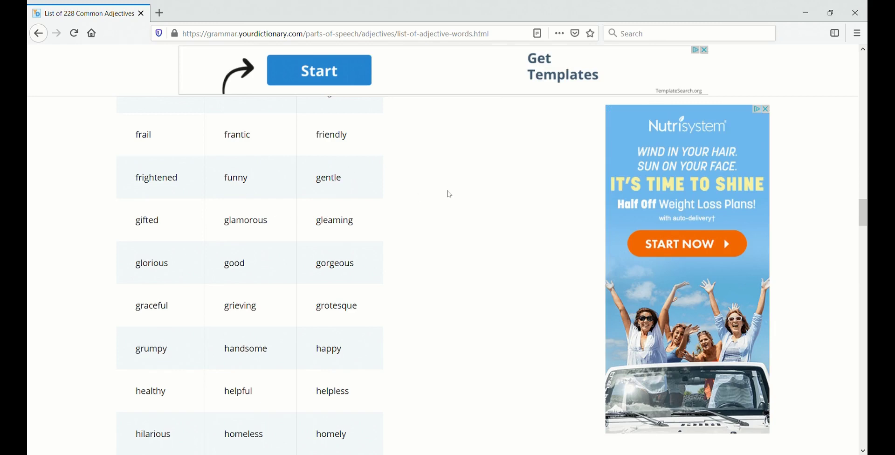
pyautogui.scroll(-2, 458, 216)
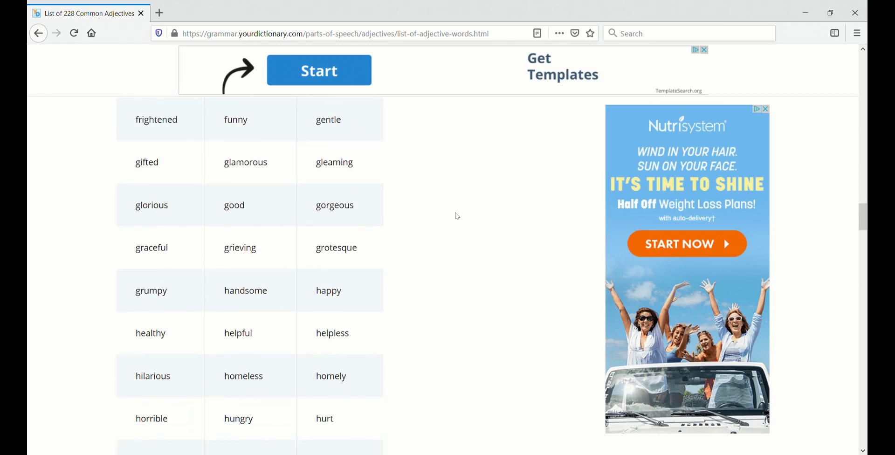
pyautogui.scroll(-10, 457, 216)
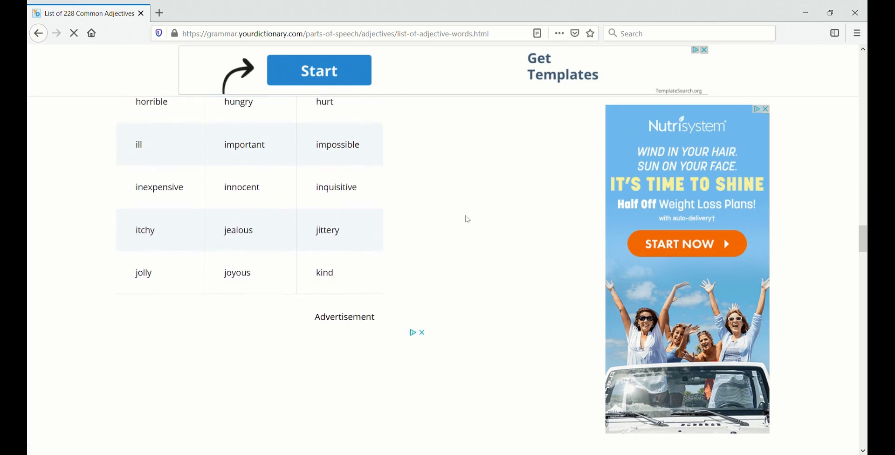
pyautogui.scroll(-14, 469, 220)
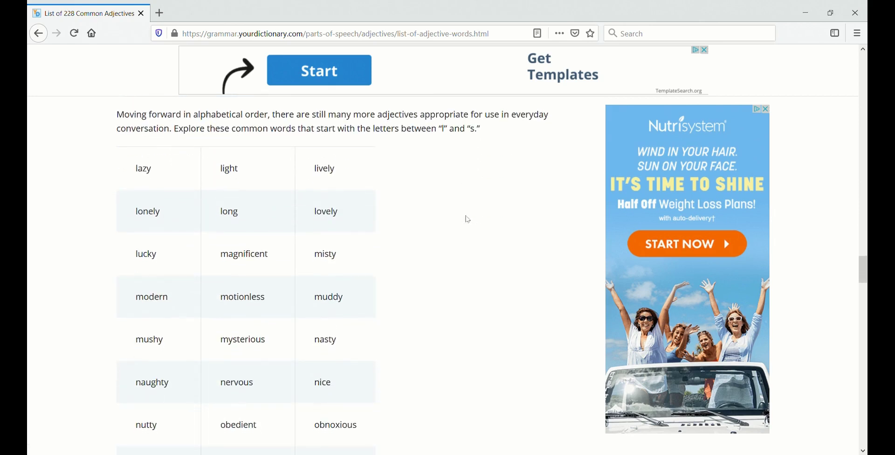
pyautogui.scroll(-2, 469, 219)
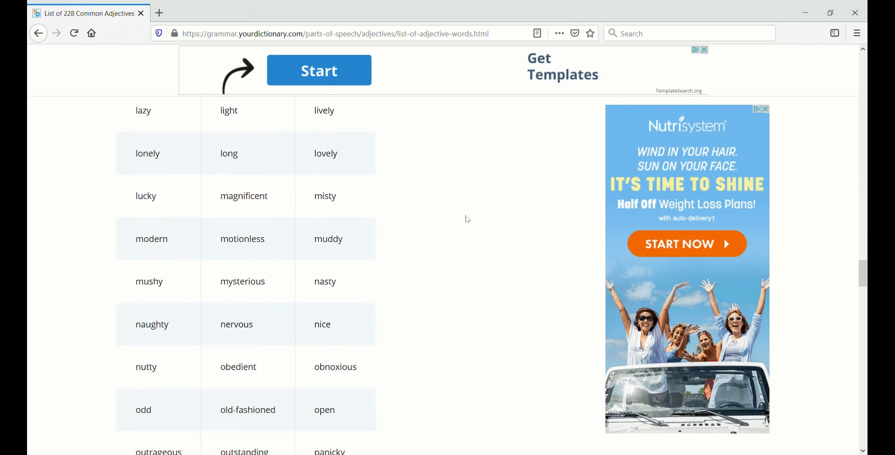
pyautogui.scroll(-4, 469, 219)
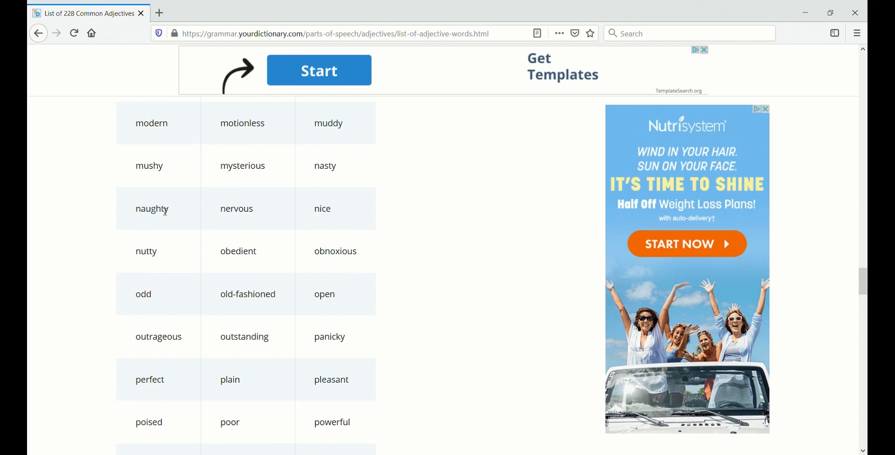
pyautogui.scroll(-10, 164, 210)
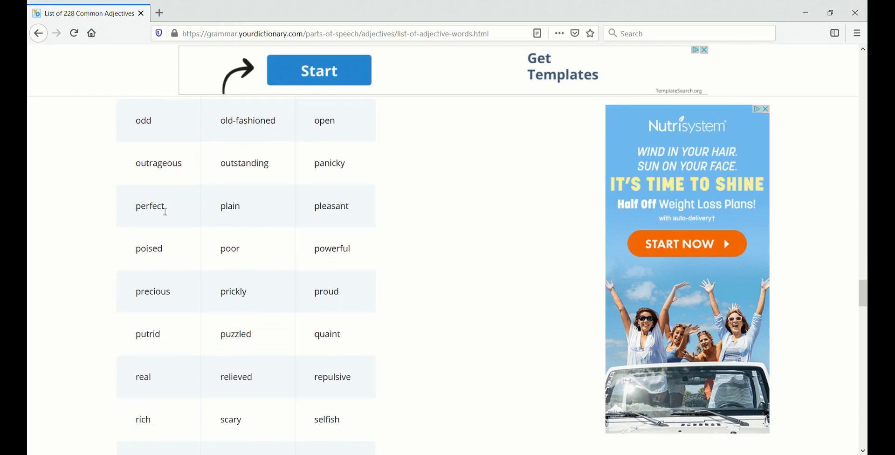
pyautogui.scroll(-12, 165, 211)
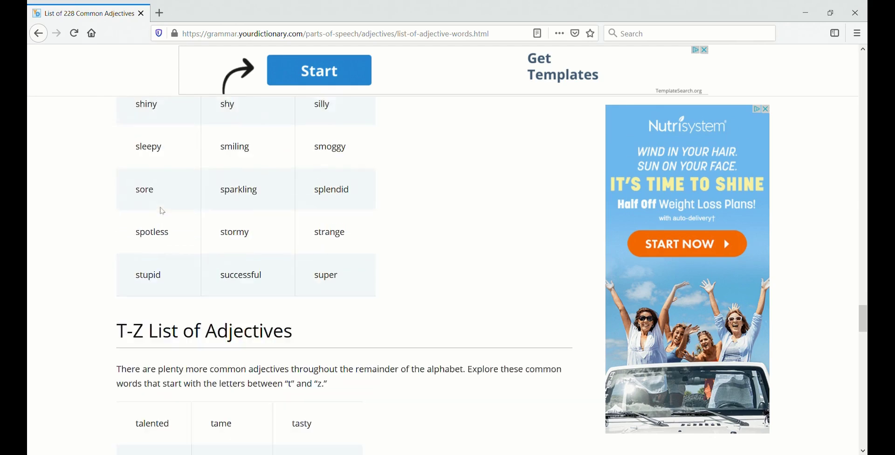
pyautogui.scroll(-12, 164, 211)
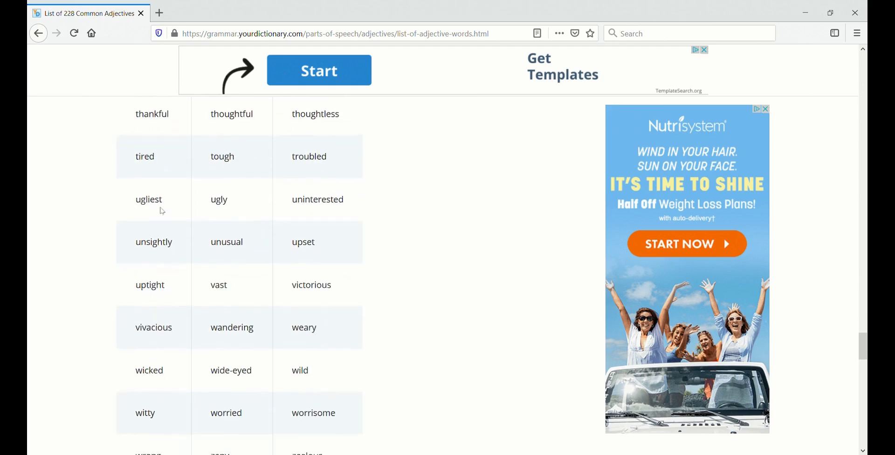
pyautogui.scroll(-2, 162, 211)
pyautogui.scroll(6, 428, 231)
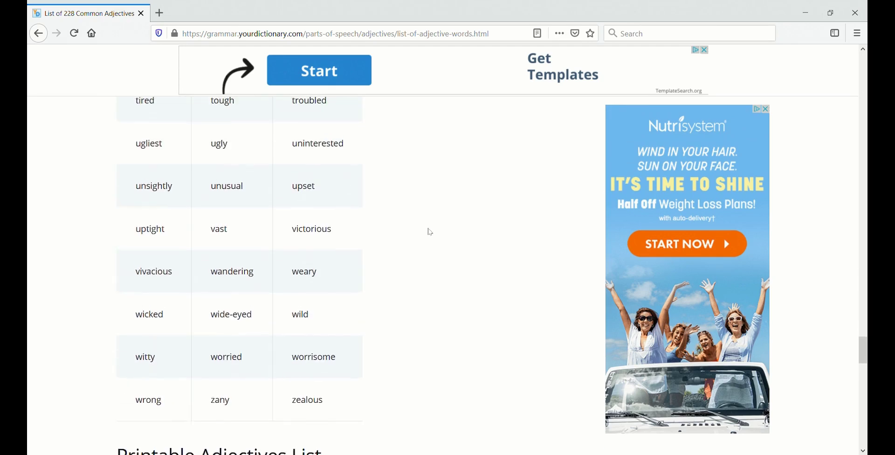
pyautogui.scroll(2, 430, 231)
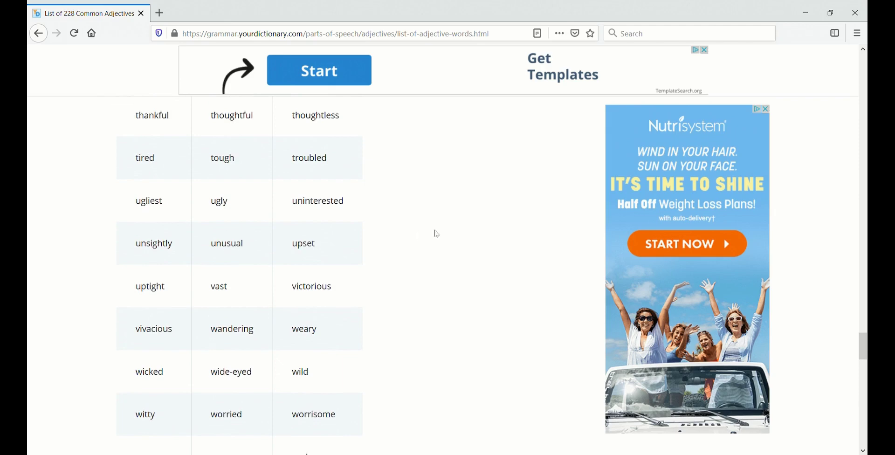
pyautogui.scroll(14, 437, 233)
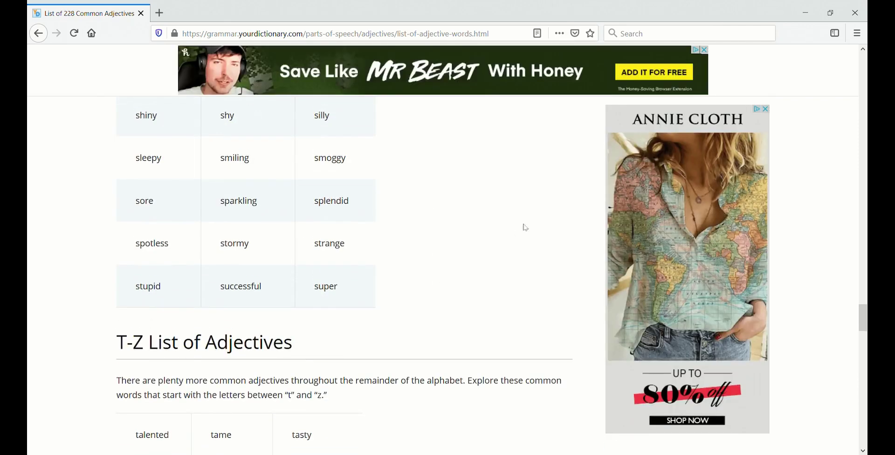